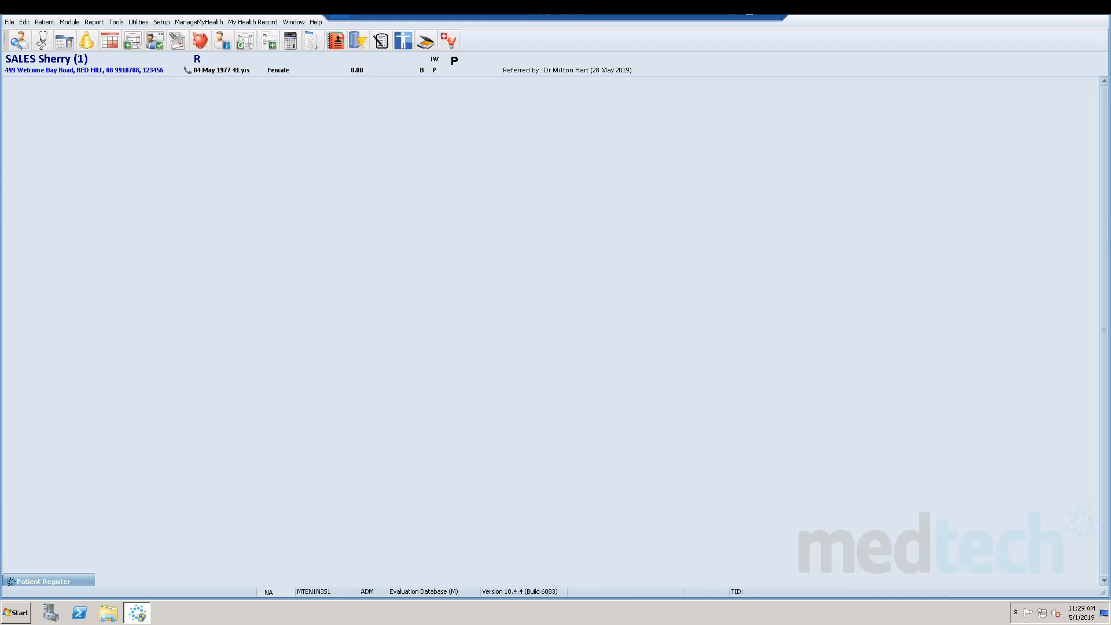
# Open the active patient's account and refresh the account balance.
pyautogui.hotkey('alt', 'p')
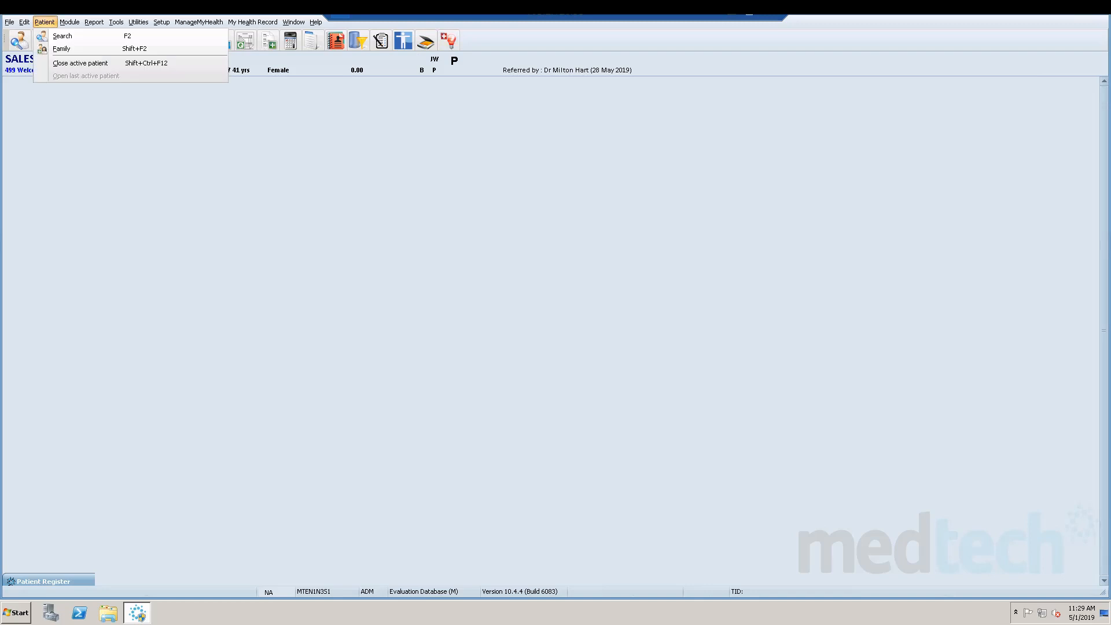
pyautogui.press('Right')
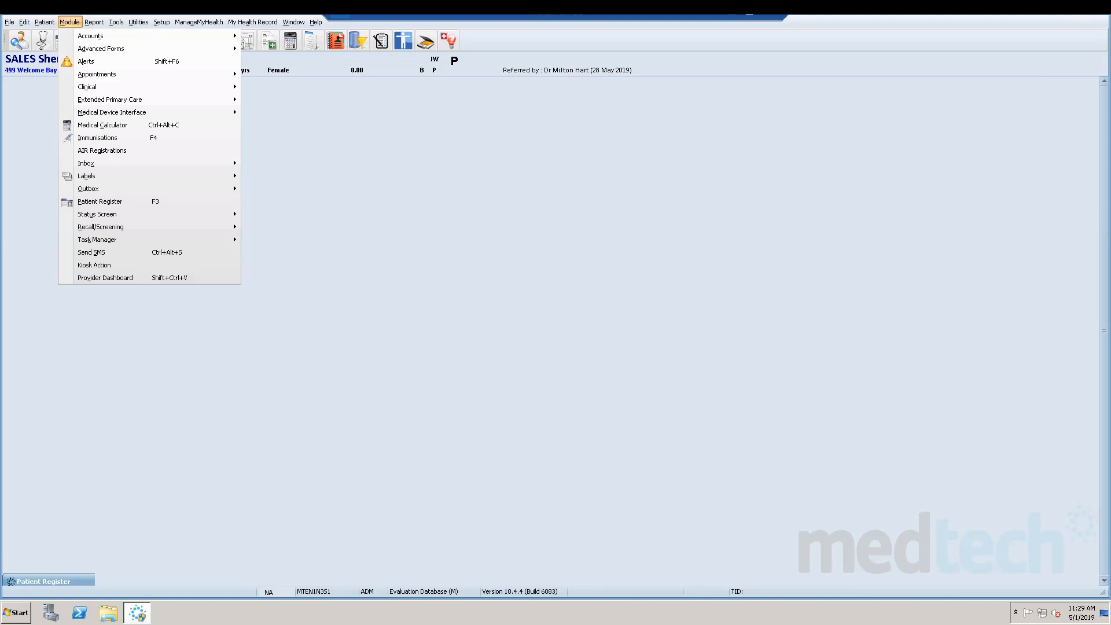
pyautogui.press('Right')
pyautogui.press('Left')
pyautogui.press('Down')
pyautogui.press('Right')
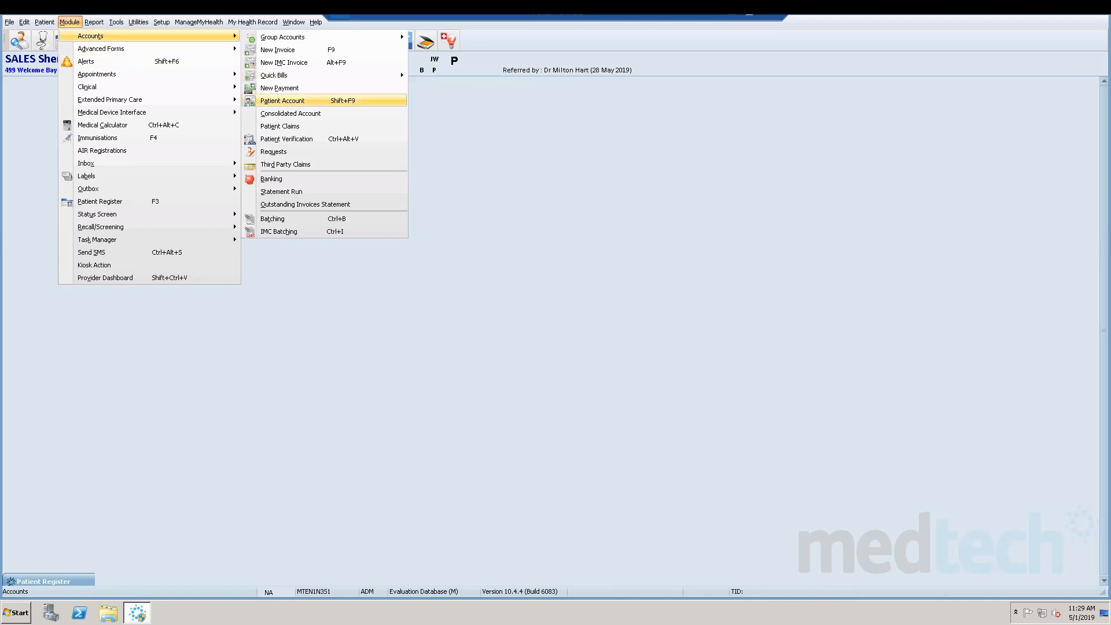
pyautogui.press('Return')
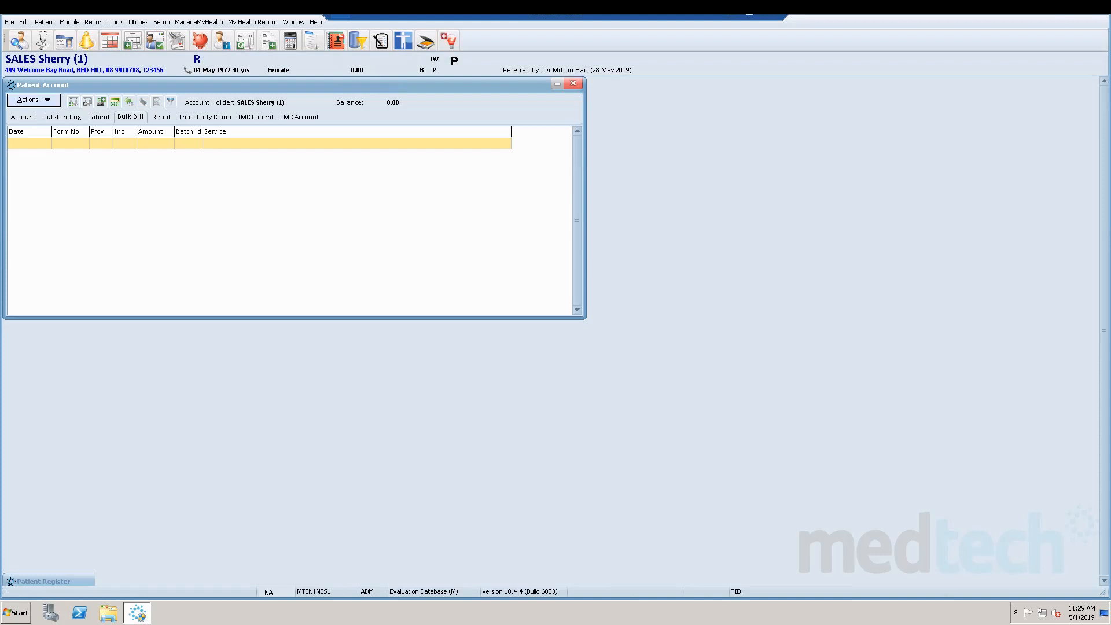
pyautogui.click(33, 100)
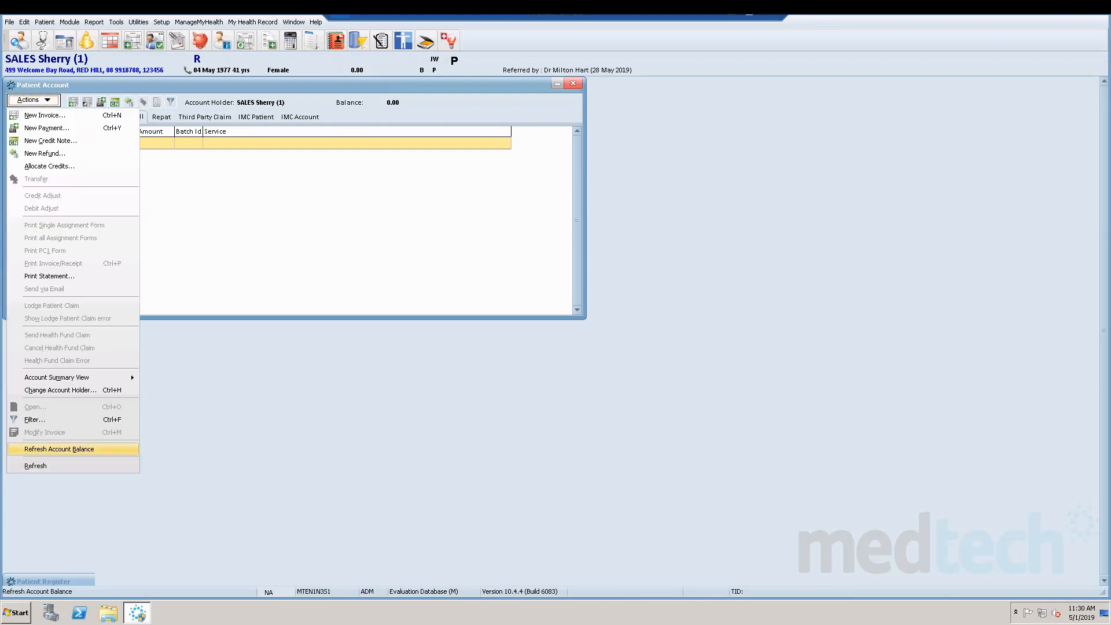
pyautogui.click(59, 449)
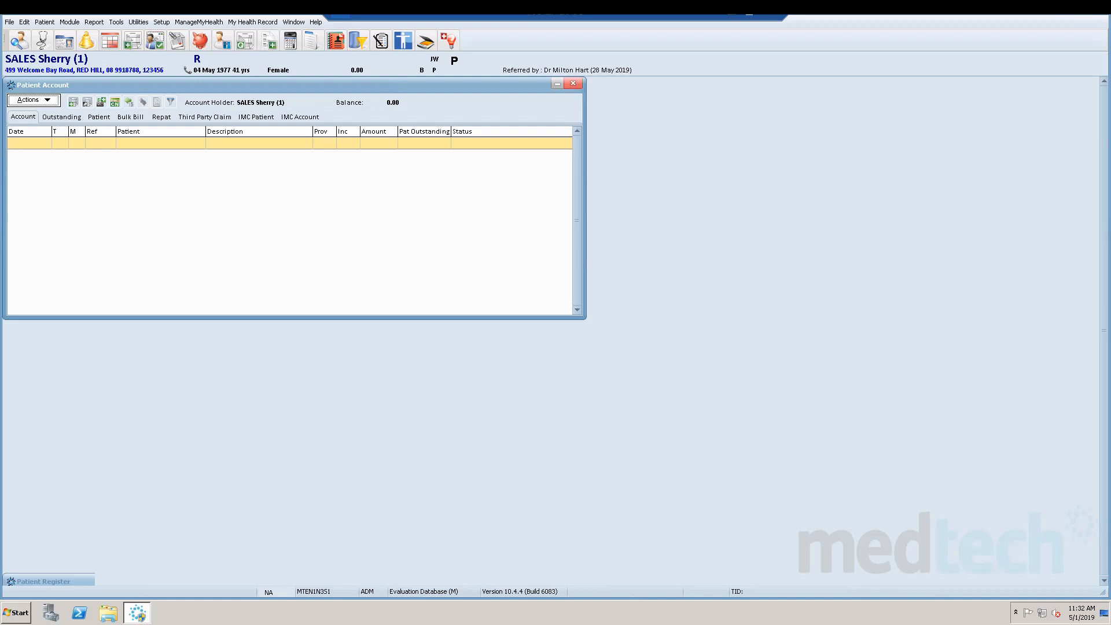
# Start a new IMC invoice for the active patient and move its window fully into view.
pyautogui.hotkey('alt', 'm')
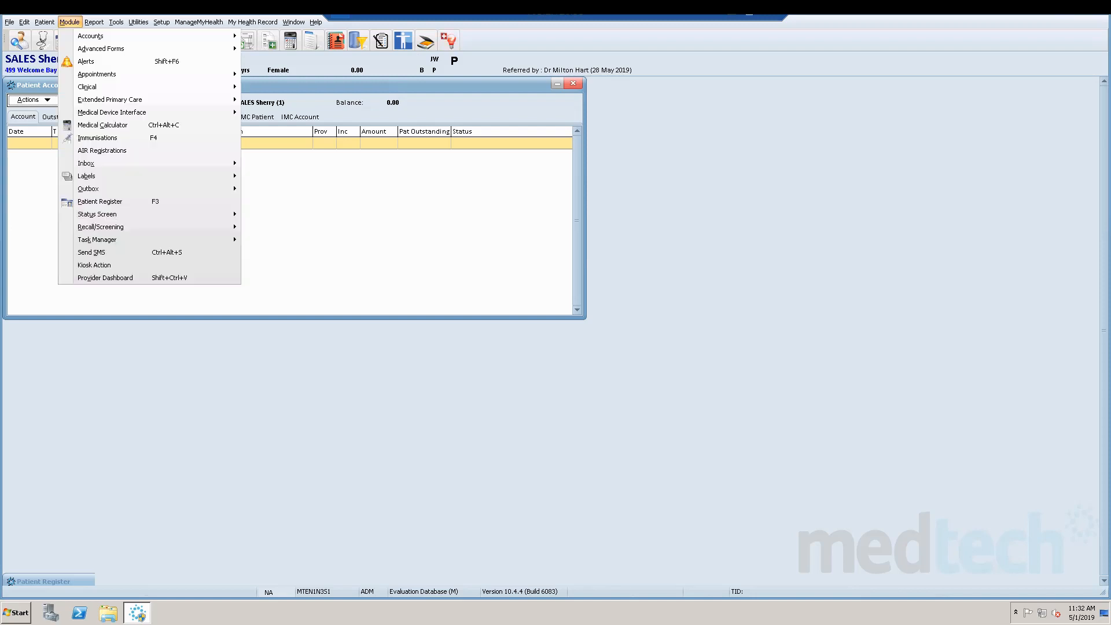
pyautogui.press('Down')
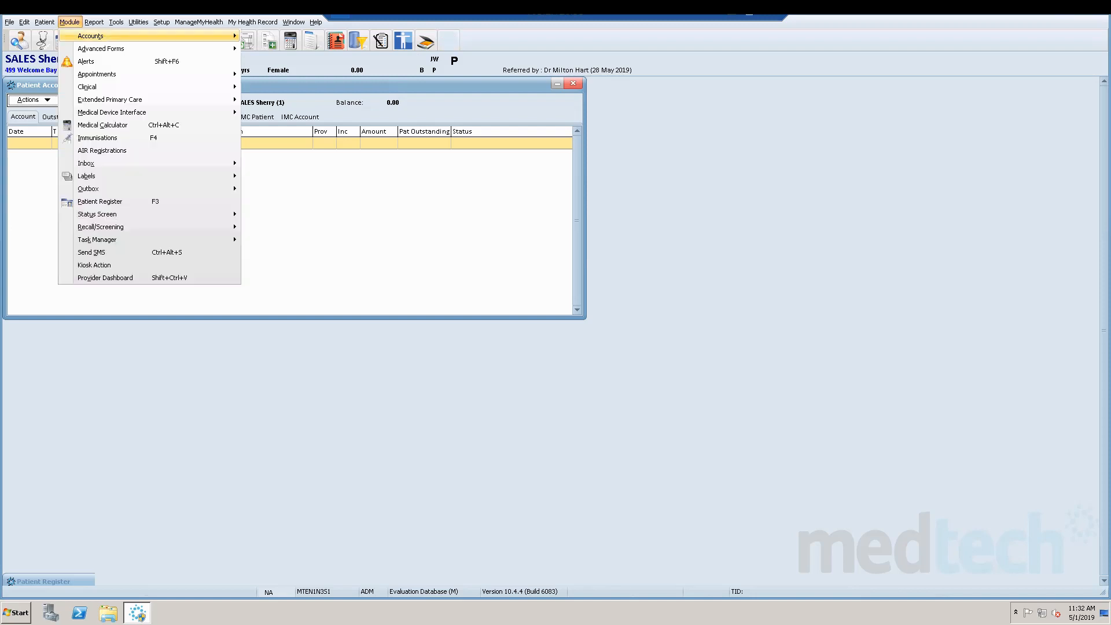
pyautogui.press('Right')
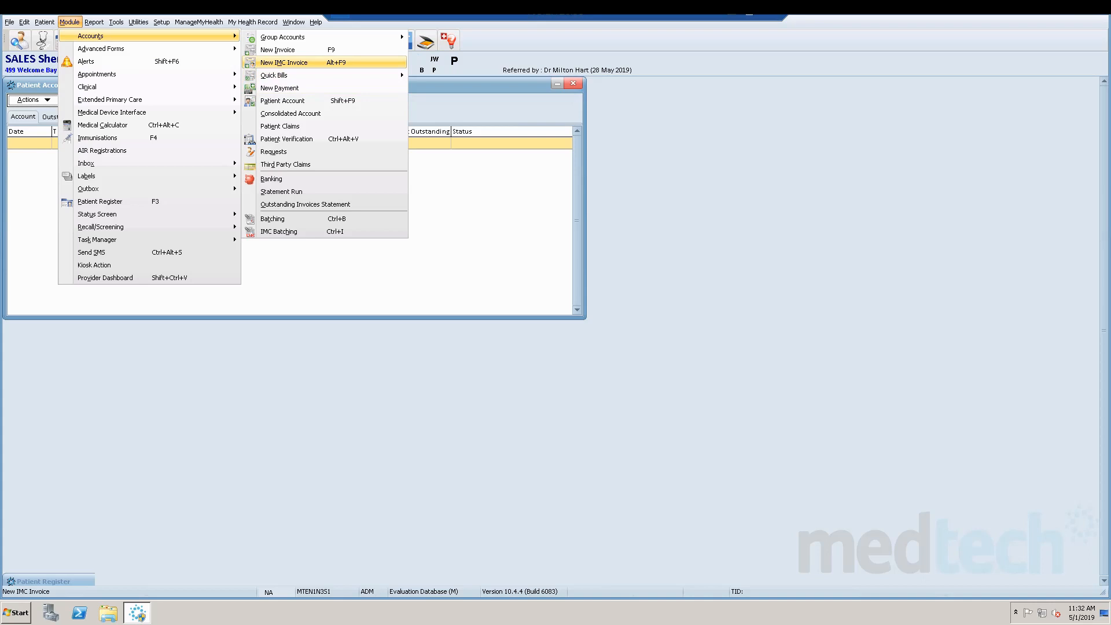
pyautogui.press('Return')
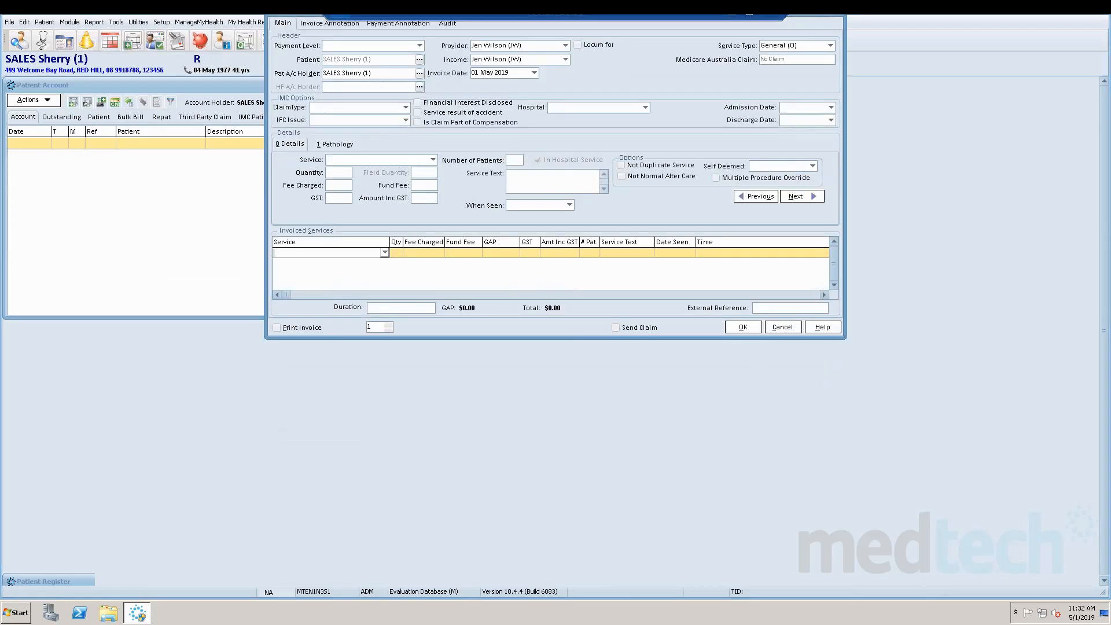
pyautogui.moveTo(296, 9); pyautogui.dragTo(204, 197)
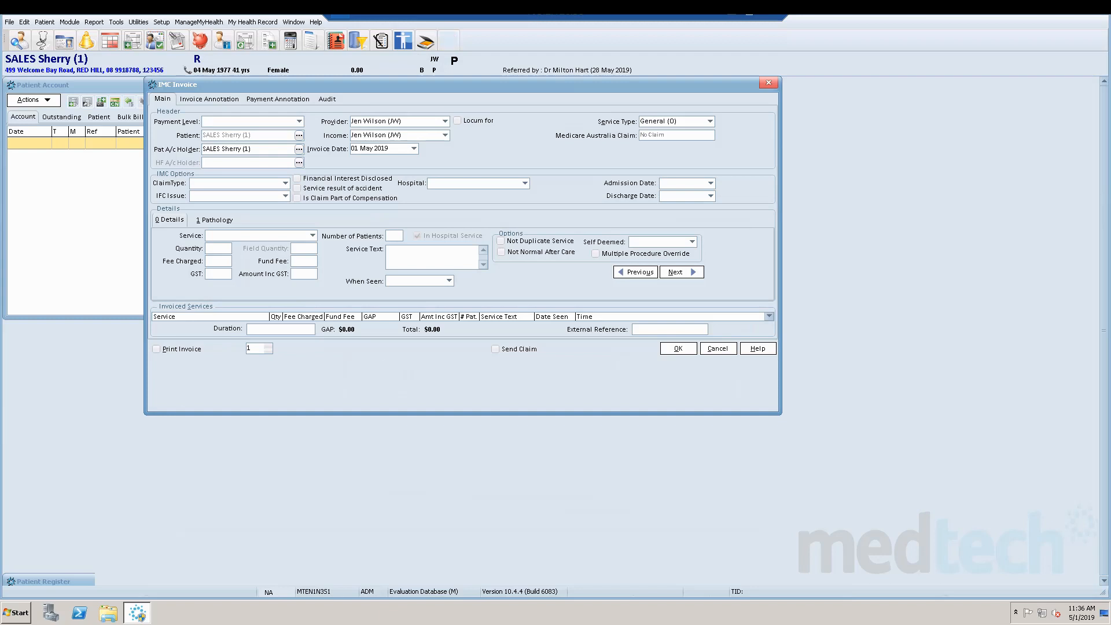
# Set the invoice's payment level to In Patient Claim (IMC) and its claim type to Agreements (AG).
pyautogui.click(299, 121)
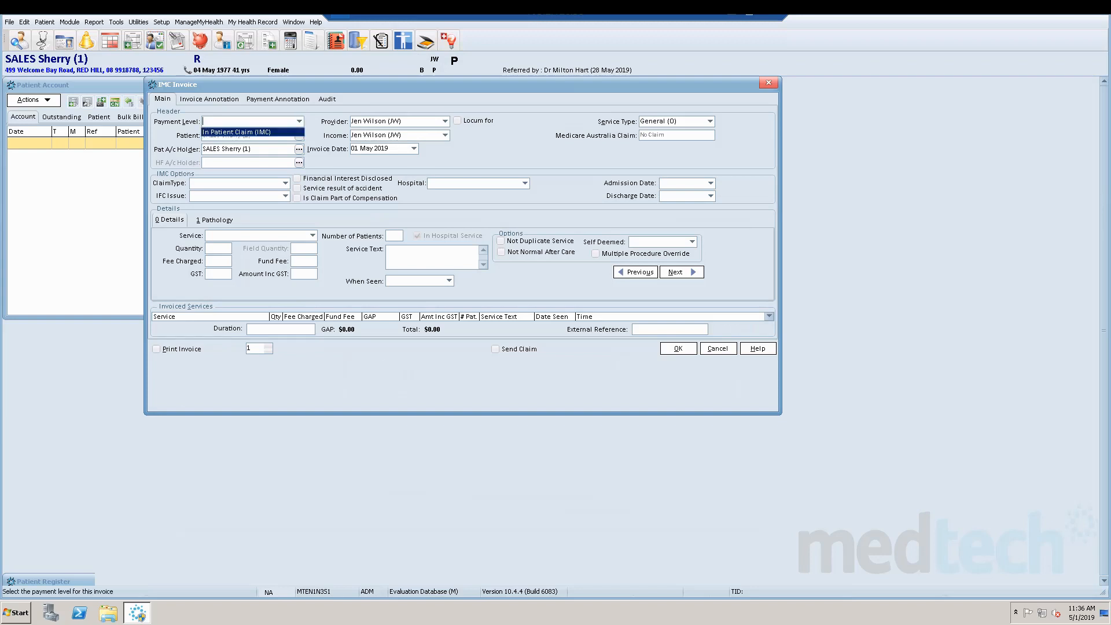
pyautogui.click(252, 132)
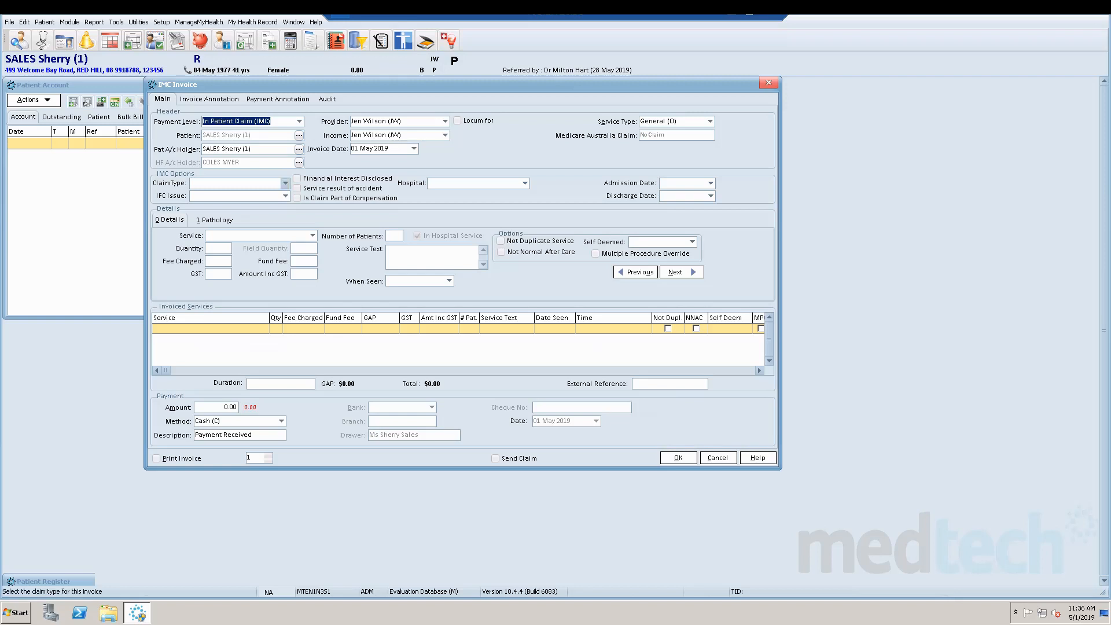
pyautogui.click(285, 183)
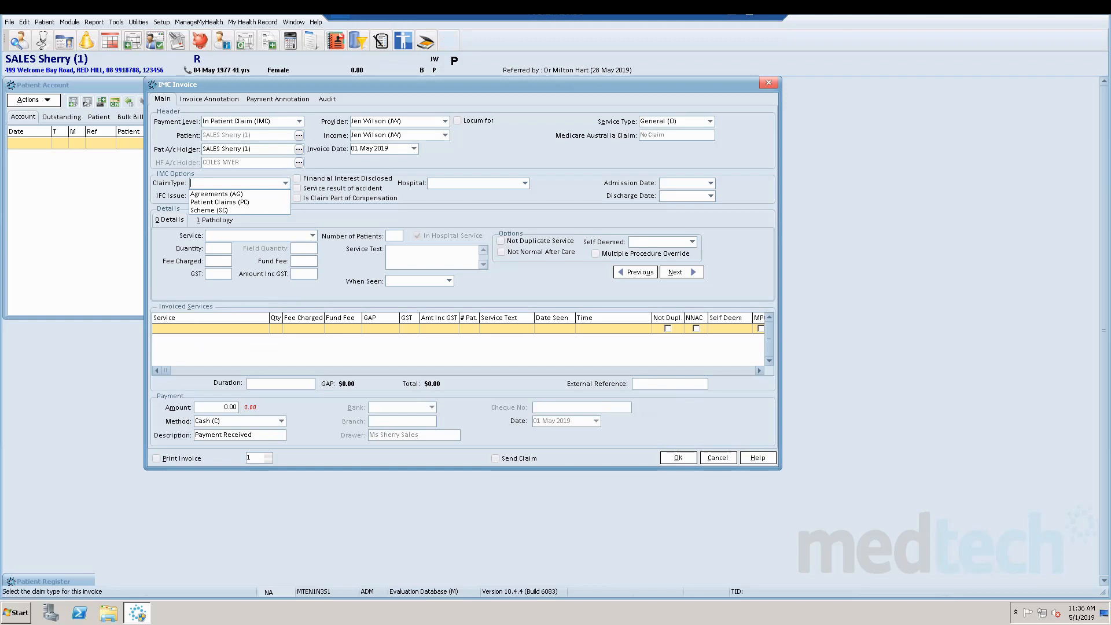
pyautogui.click(216, 193)
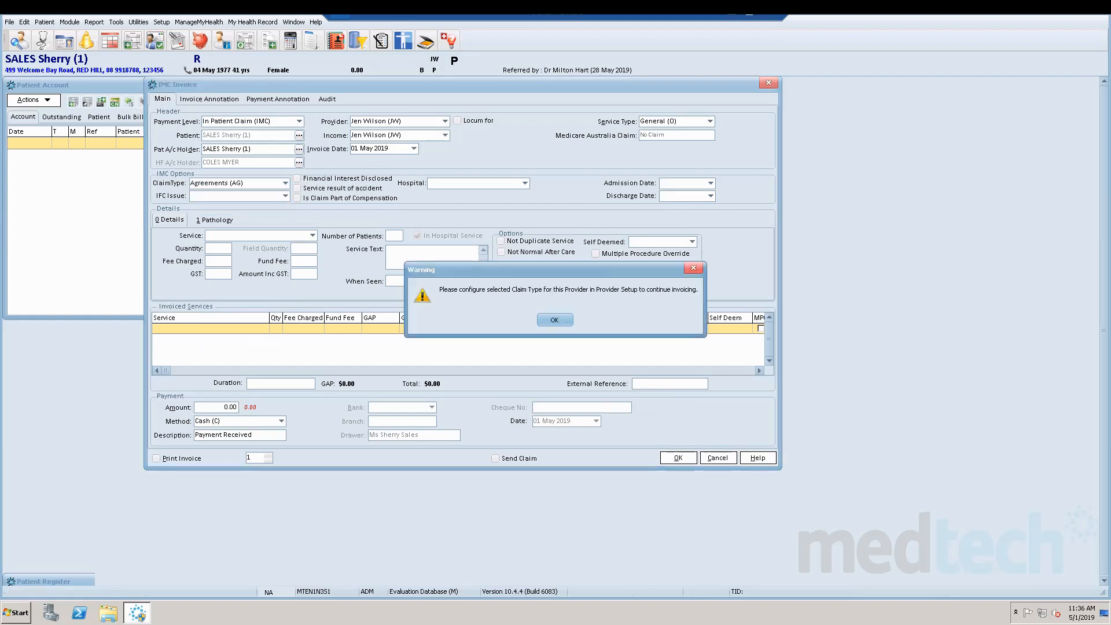
pyautogui.press('Return')
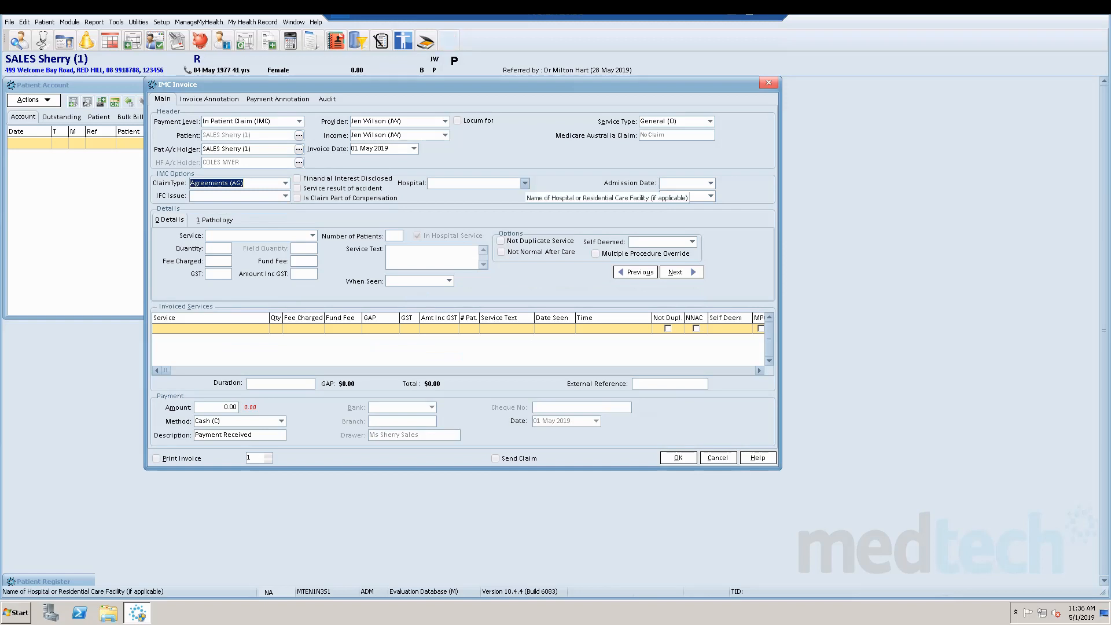
# Set the hospital to Test Hospital, with admission date 06 May 2019 and discharge date 08 May 2019.
pyautogui.click(524, 183)
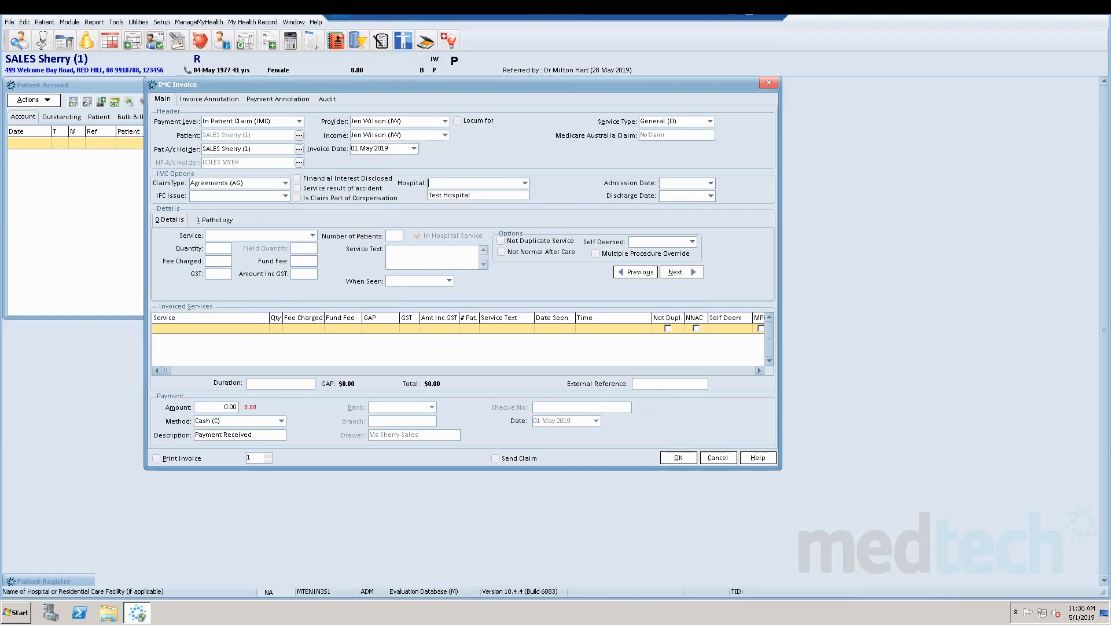
pyautogui.click(456, 195)
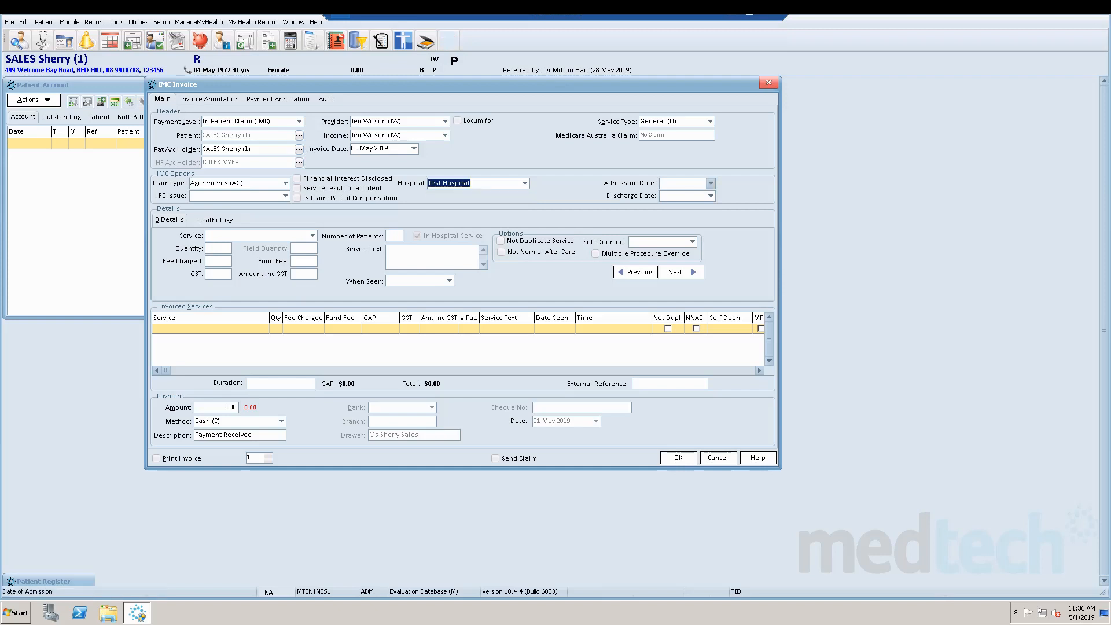
pyautogui.click(711, 182)
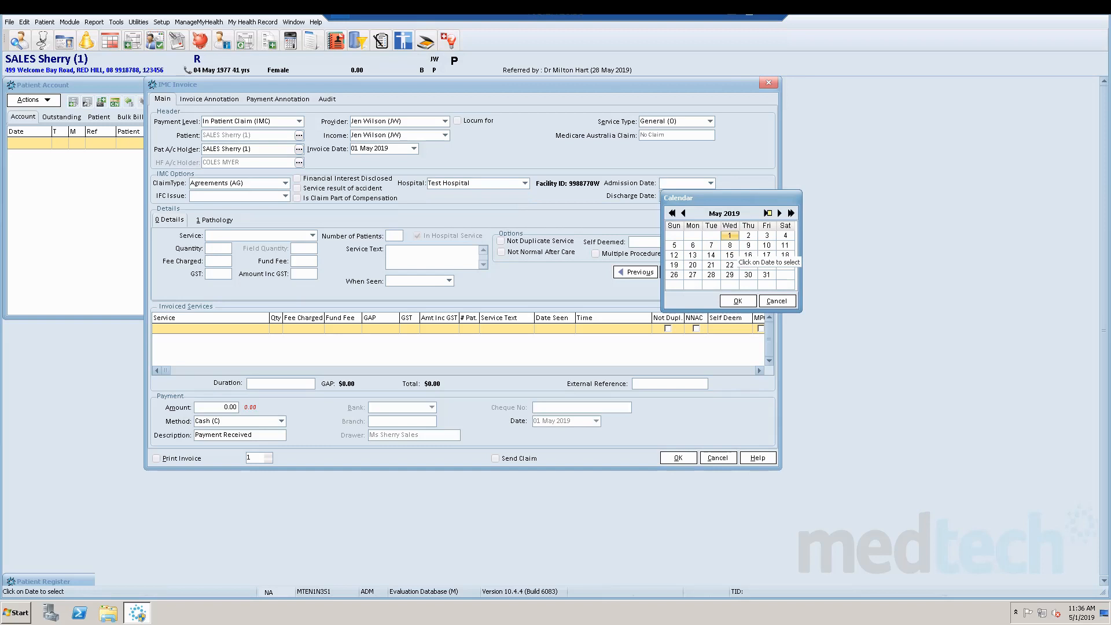
pyautogui.click(693, 245)
pyautogui.click(737, 301)
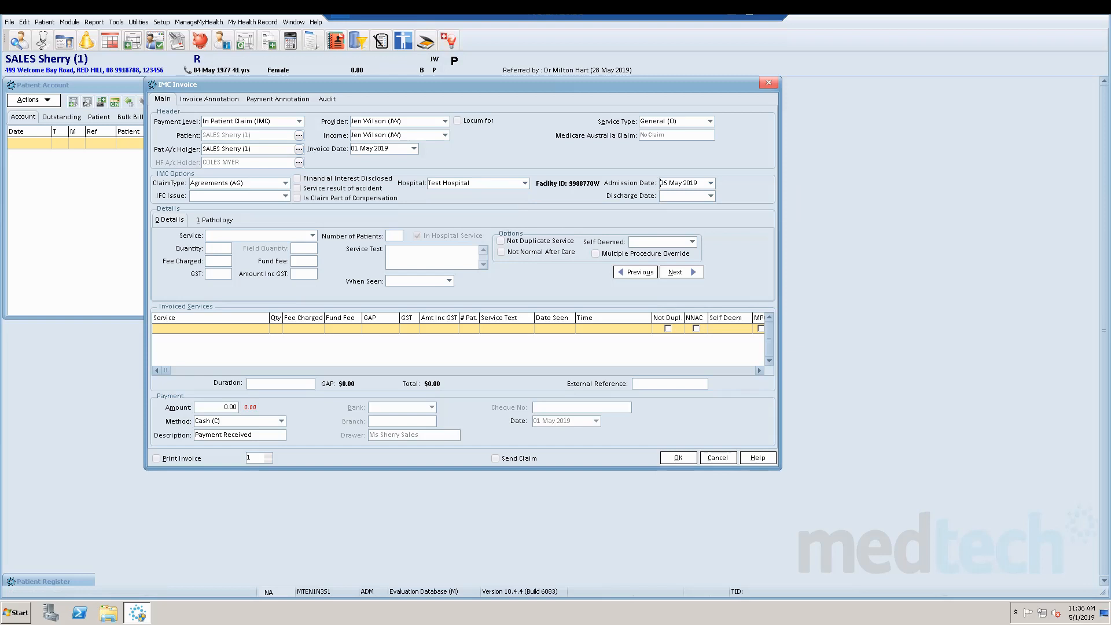
pyautogui.click(711, 196)
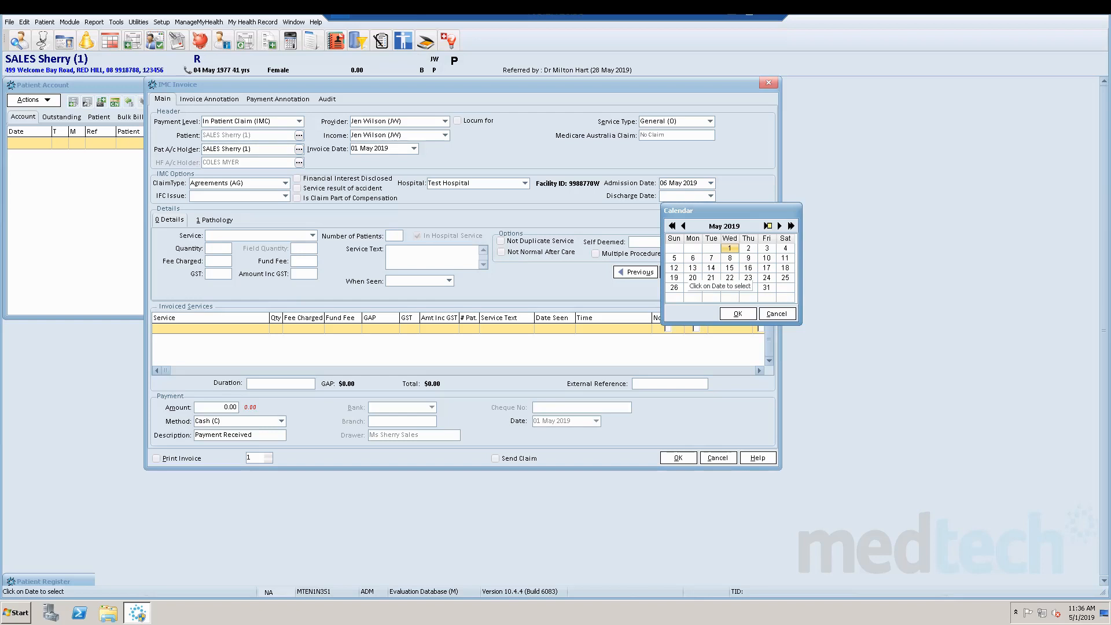
pyautogui.click(730, 258)
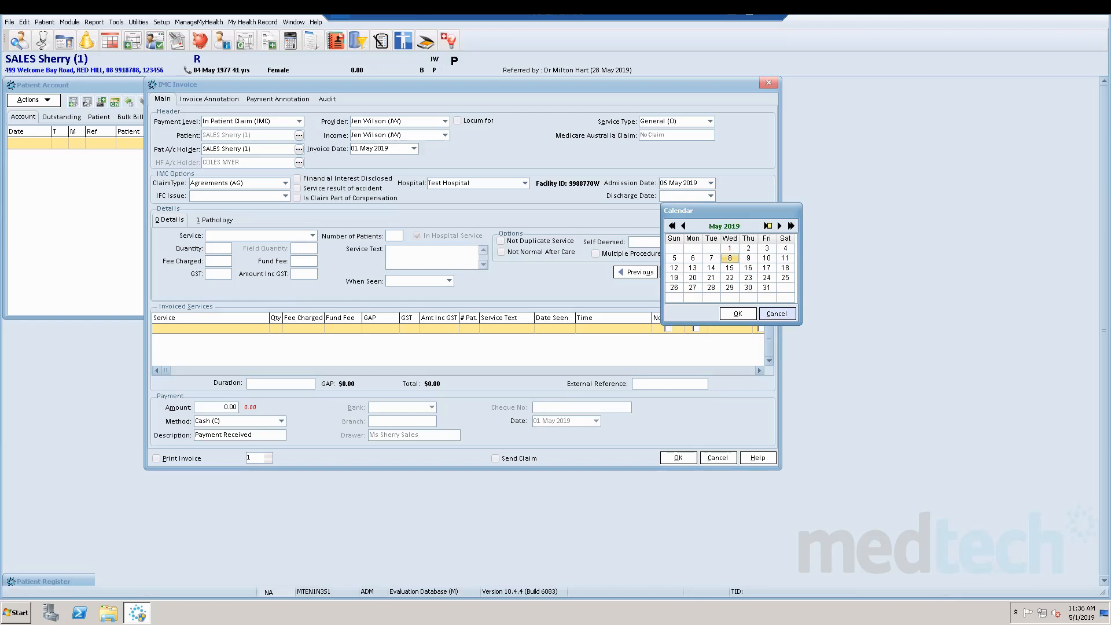
pyautogui.click(738, 313)
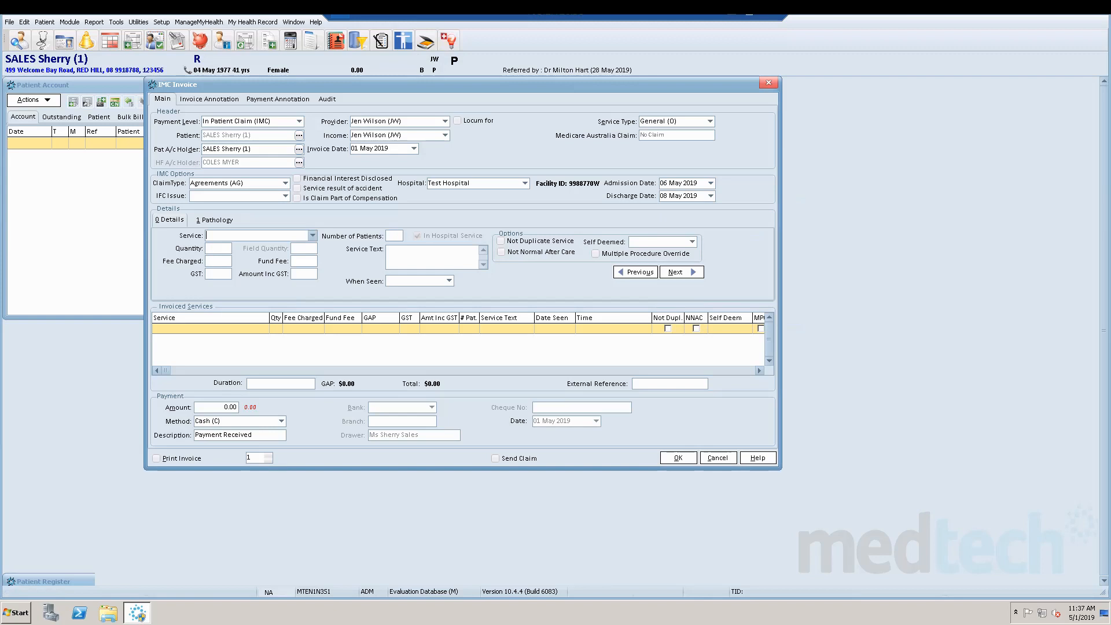
# Add the service Standard Hospital Consult, Non-Ref (89) to the invoice, accepting the derived fee for one patient seen.
pyautogui.click(312, 235)
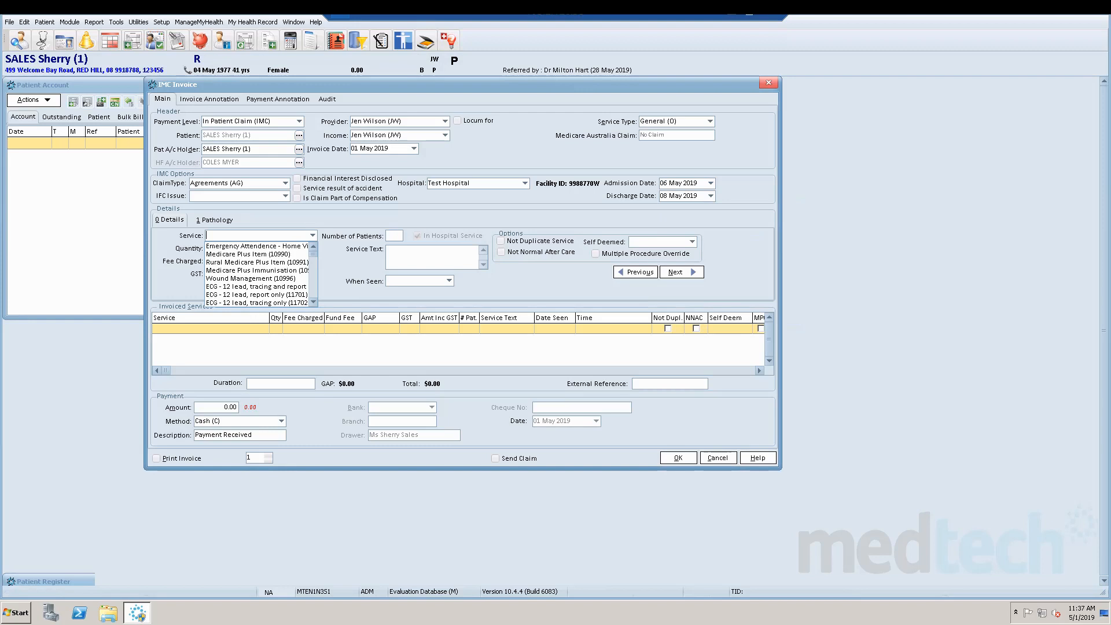
pyautogui.scroll(-5, 260, 274)
pyautogui.scroll(-3, 257, 274)
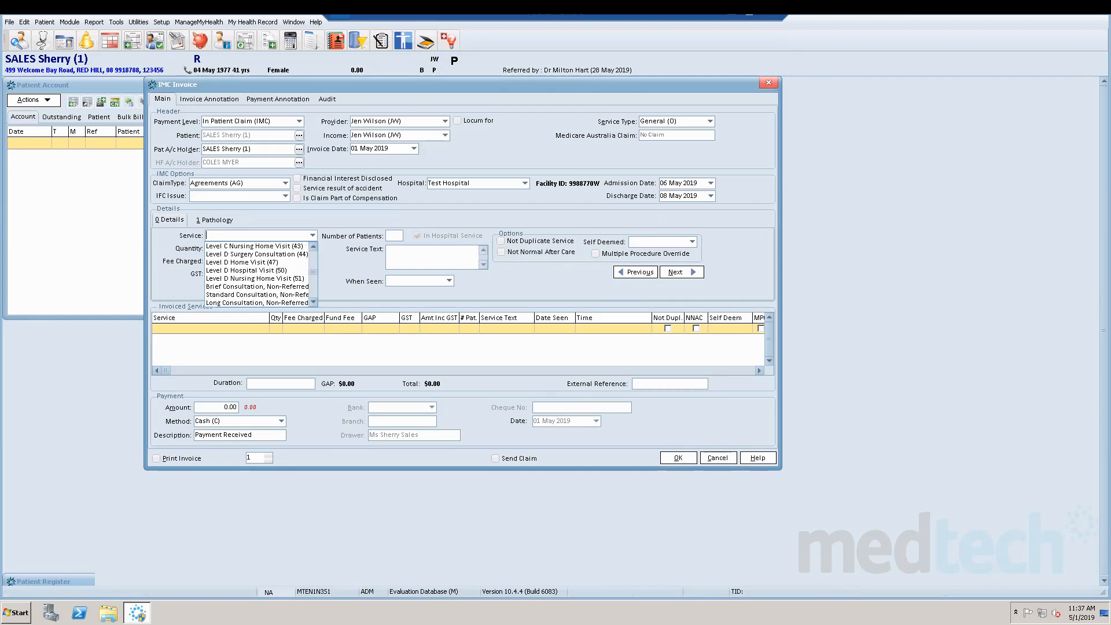
pyautogui.scroll(-4, 258, 274)
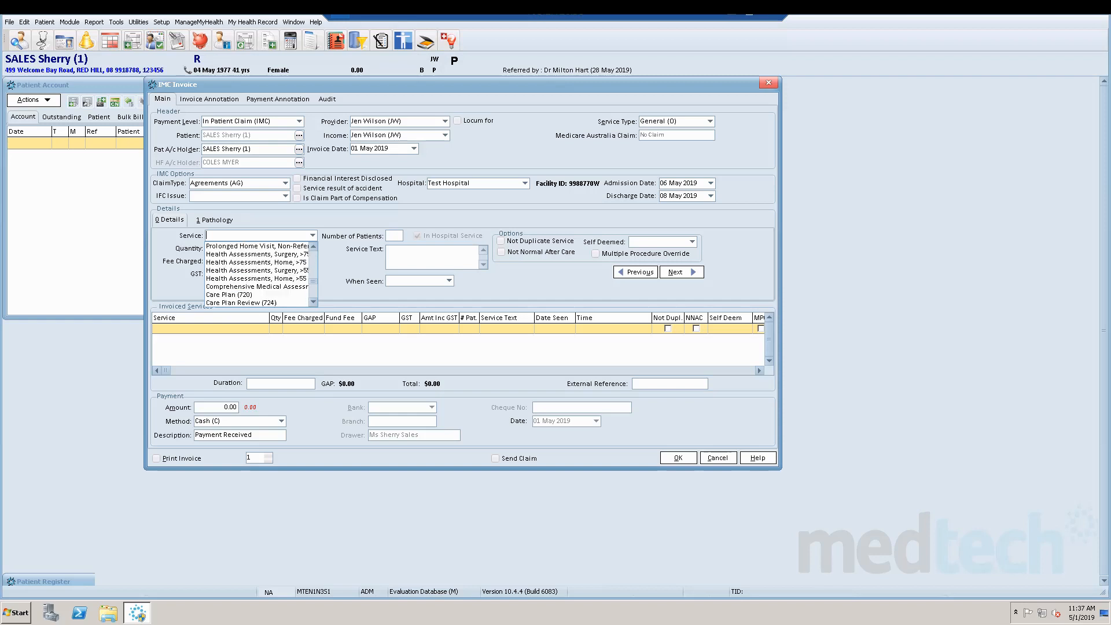
pyautogui.scroll(-1, 257, 274)
pyautogui.scroll(-1, 258, 274)
pyautogui.click(258, 254)
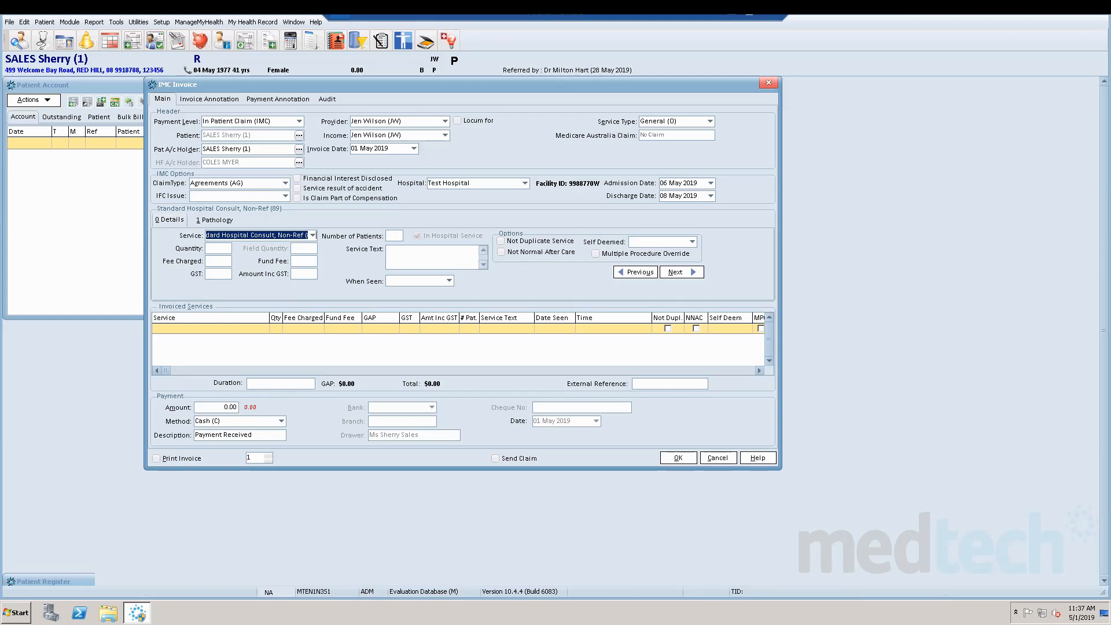
pyautogui.press('Tab')
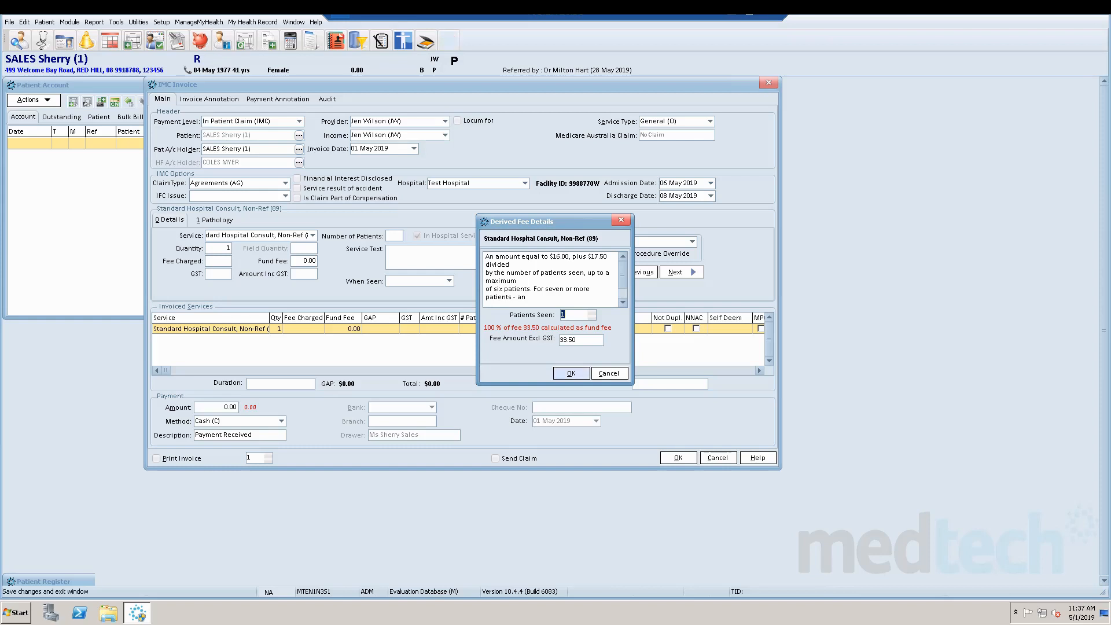
pyautogui.click(571, 373)
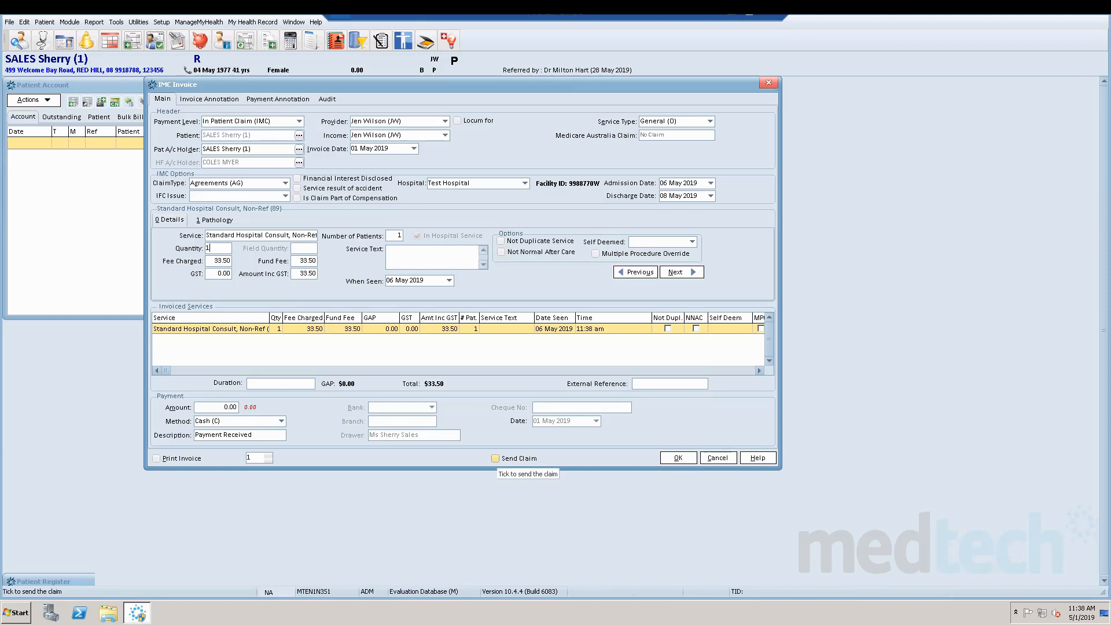
# Enable Send Claim, submit the IMC invoice and agree to update the patient register.
pyautogui.click(495, 459)
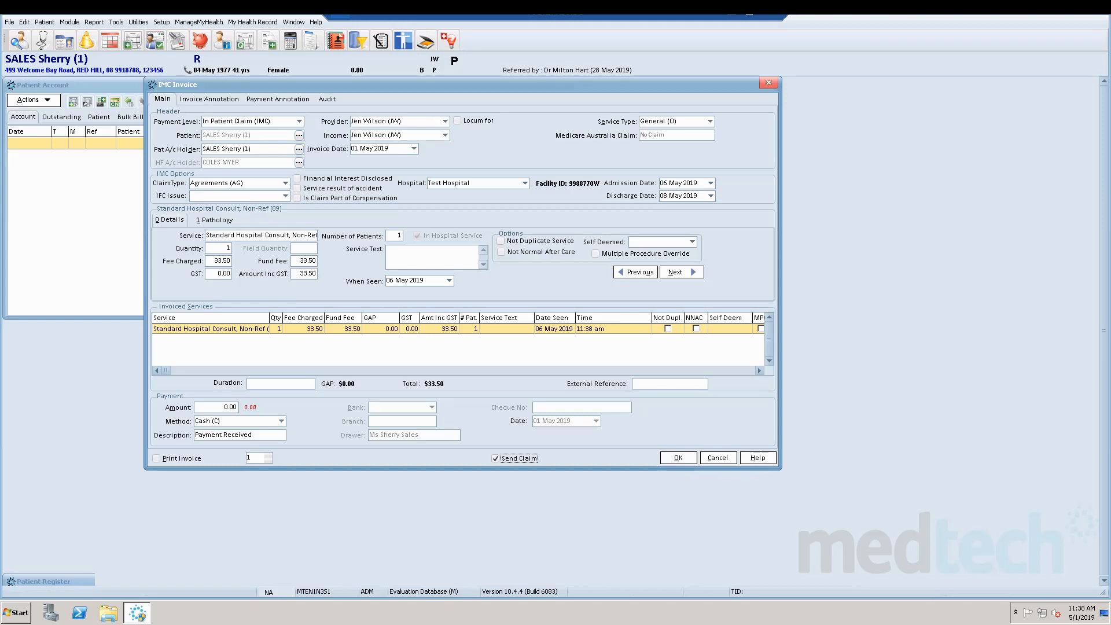
pyautogui.click(678, 457)
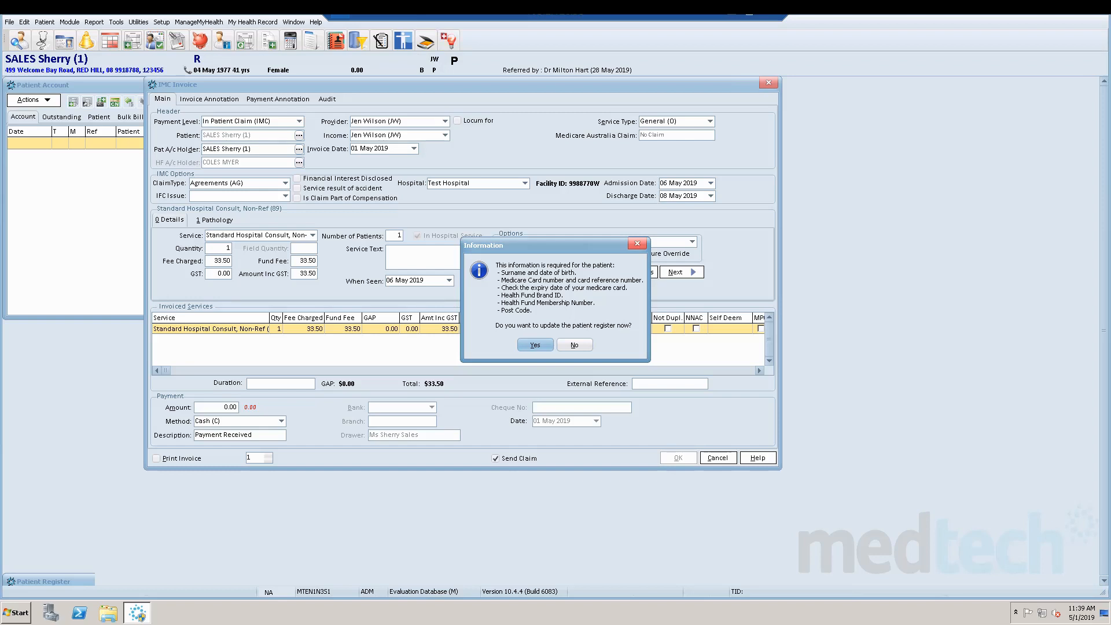
pyautogui.press('Return')
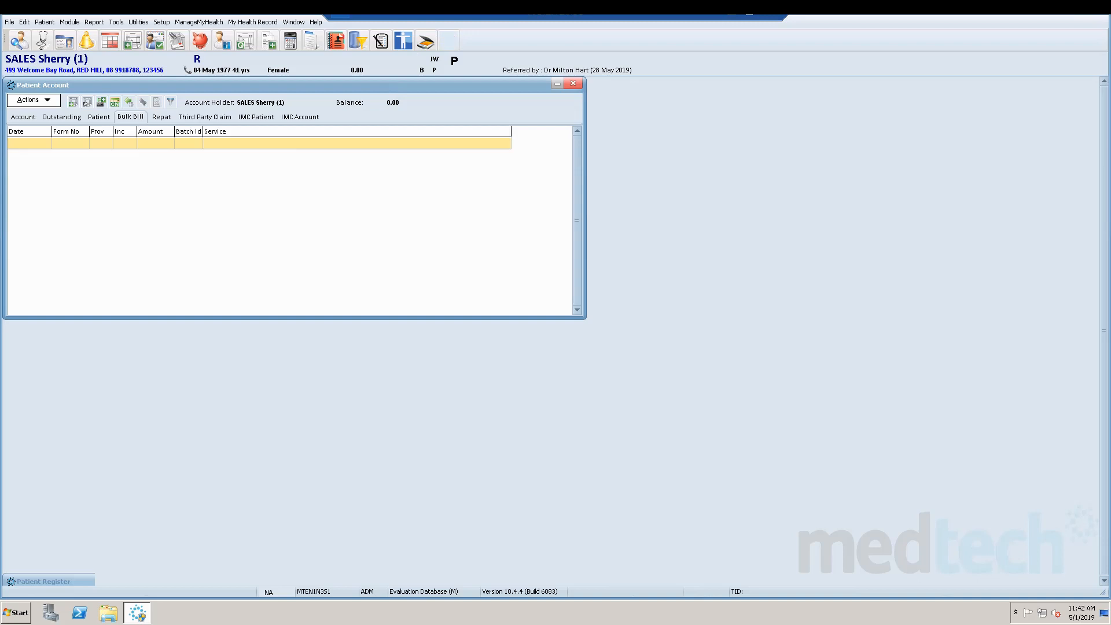
# Open the practice location setup list and start a new location record.
pyautogui.hotkey('alt', 's')
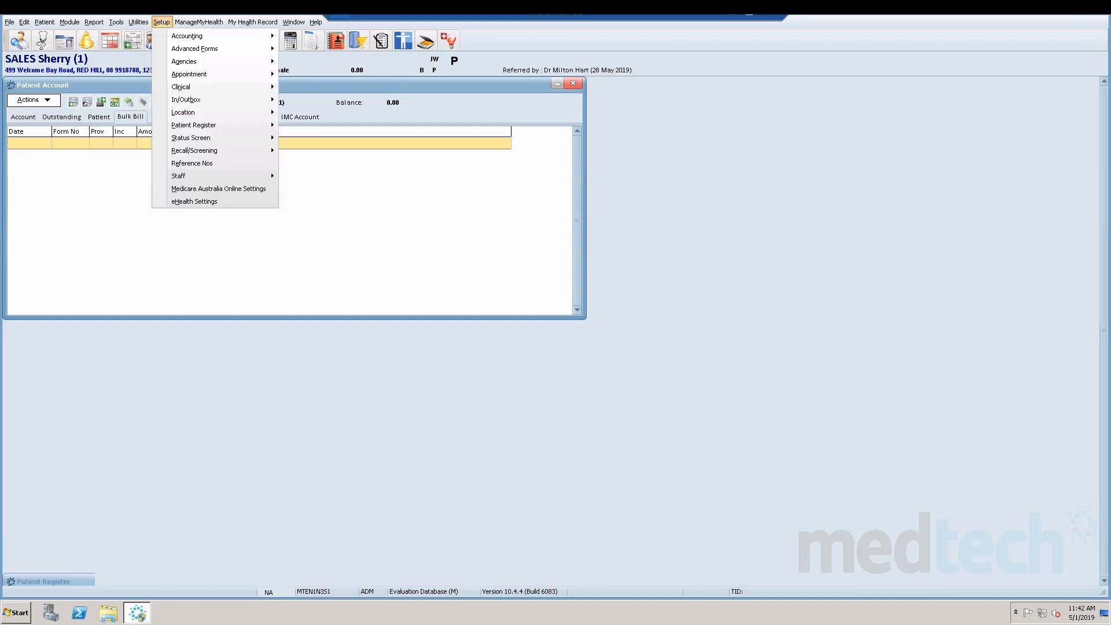
pyautogui.moveTo(215, 99)
pyautogui.press('Down')
pyautogui.press('Right')
pyautogui.press('Return')
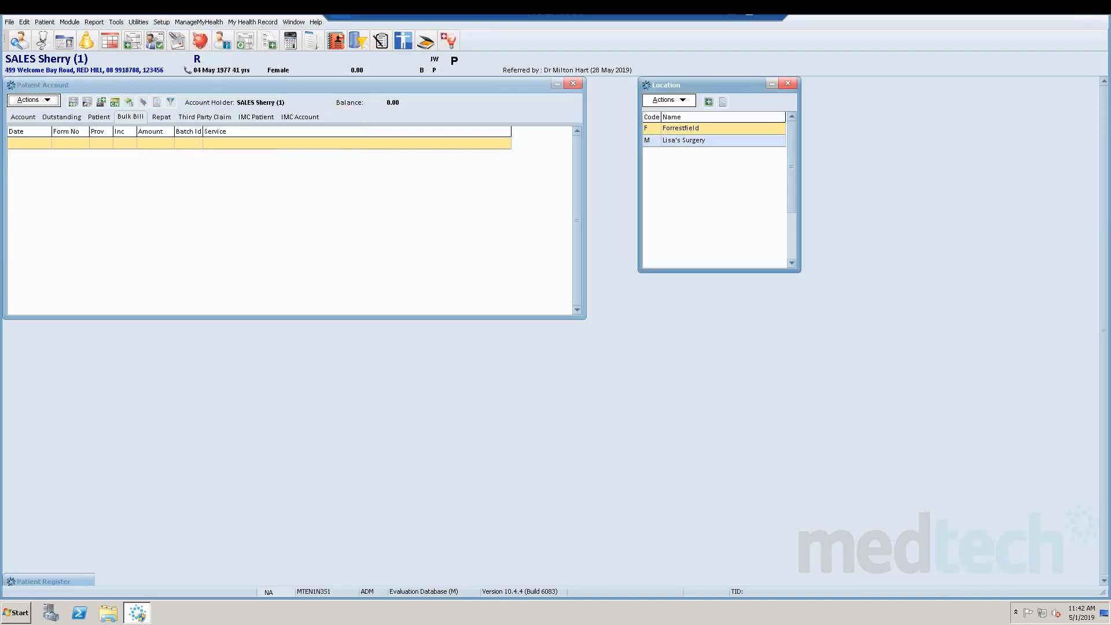
pyautogui.click(669, 100)
pyautogui.press('Return')
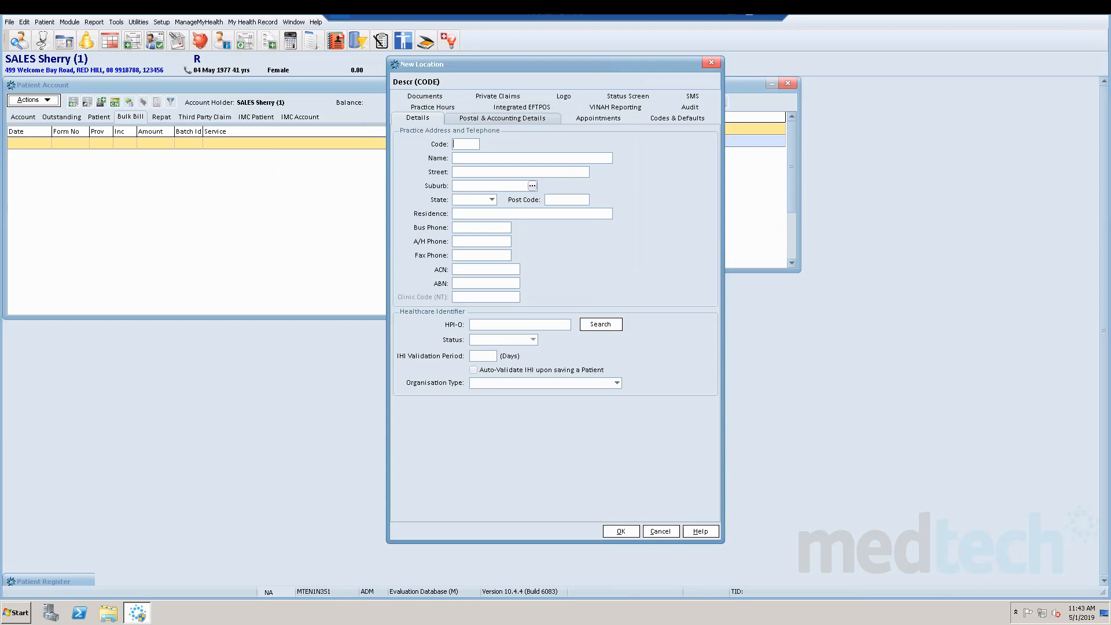
# Enable sending batches to Medicare on batch close-off in the new location's postal and accounting details, and try to save the record.
pyautogui.click(502, 118)
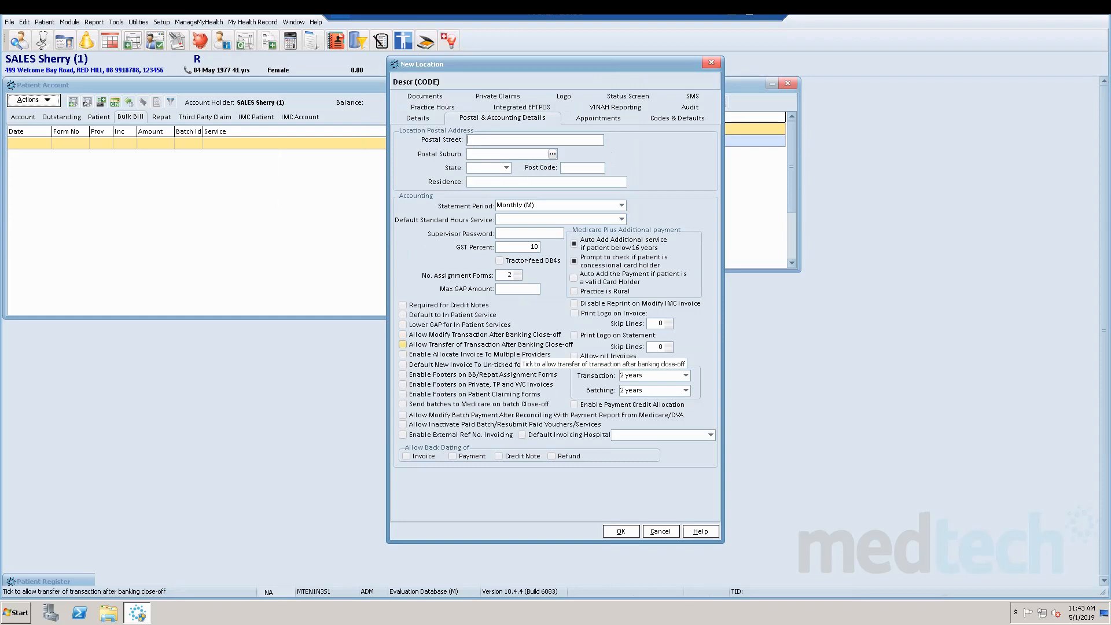
pyautogui.click(403, 404)
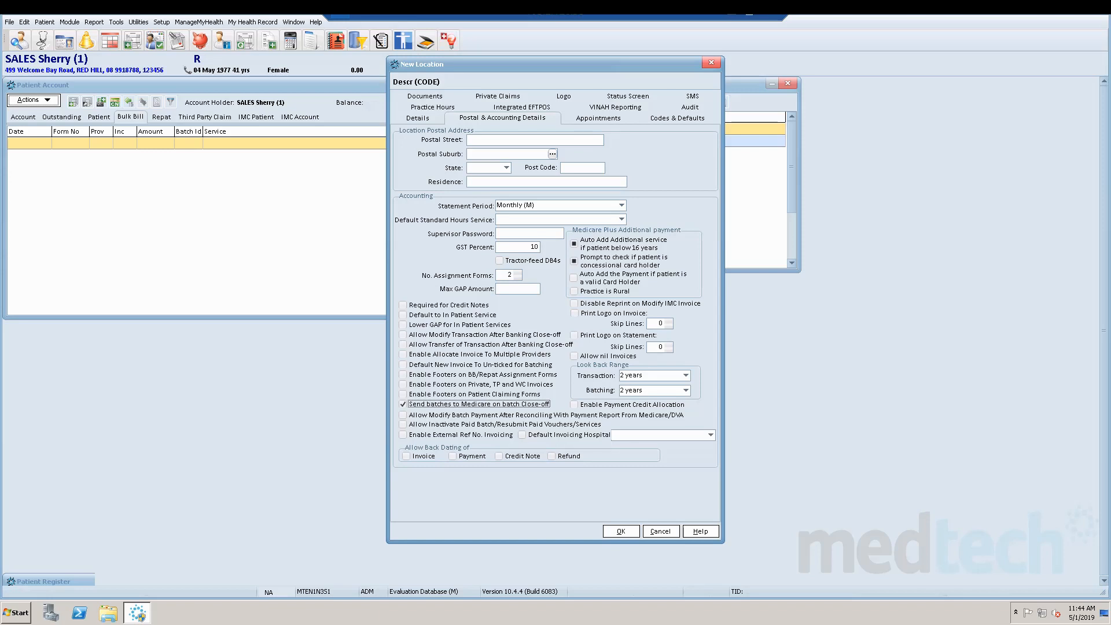
pyautogui.press('Return')
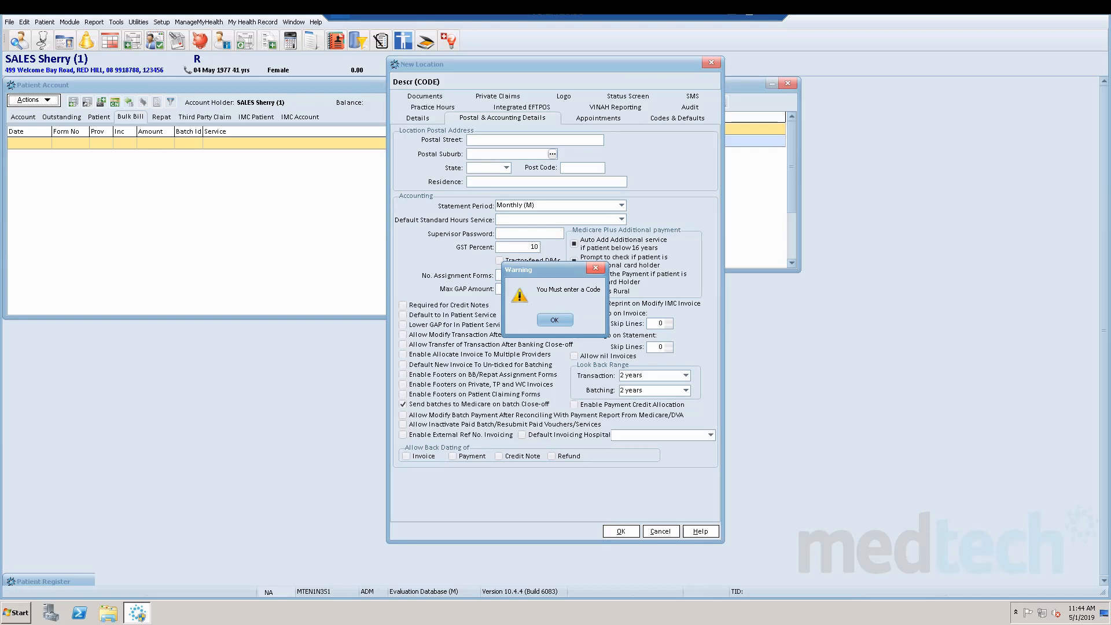
pyautogui.press('Return')
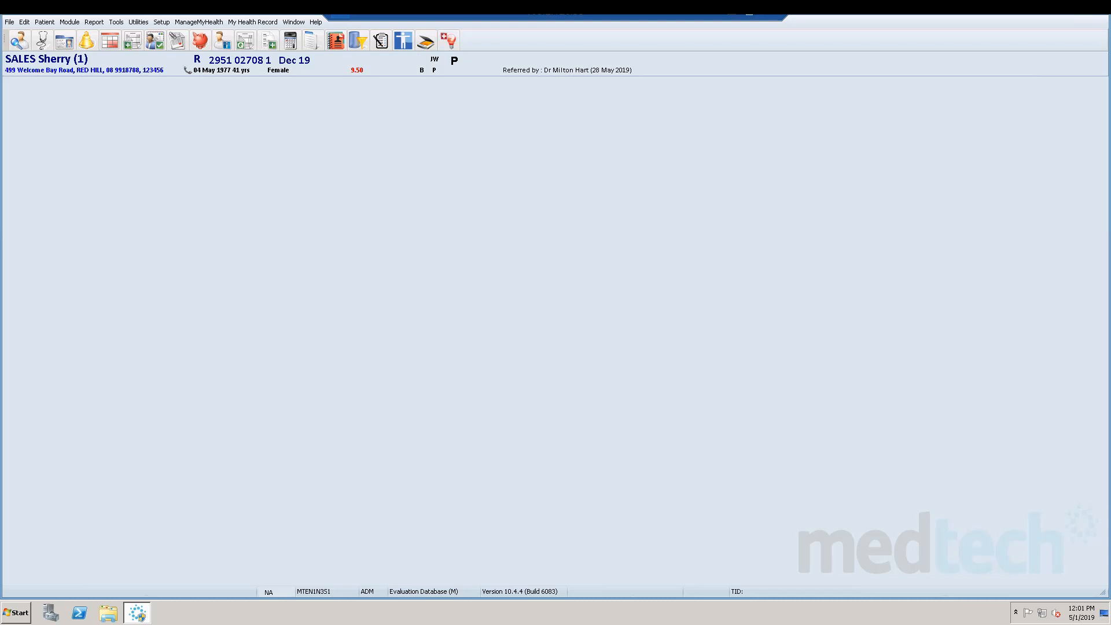
# Open Batching, examine the un-batched REPAT, outstanding, Easy Claim and batch history lists, and close it.
pyautogui.hotkey('alt', 'm')
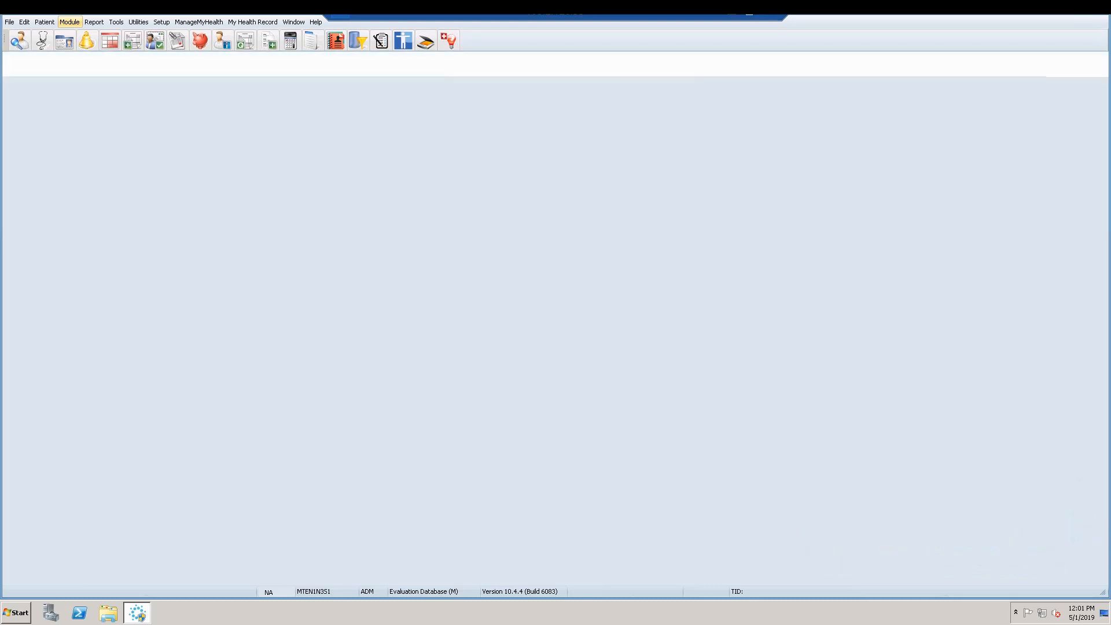
pyautogui.press('Down')
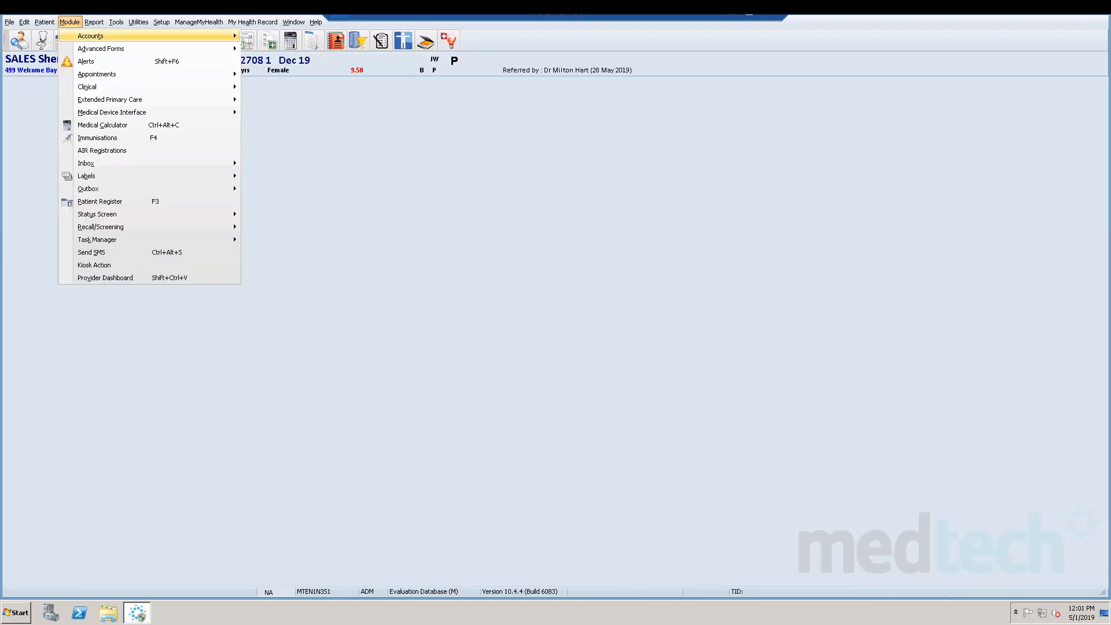
pyautogui.press('Right')
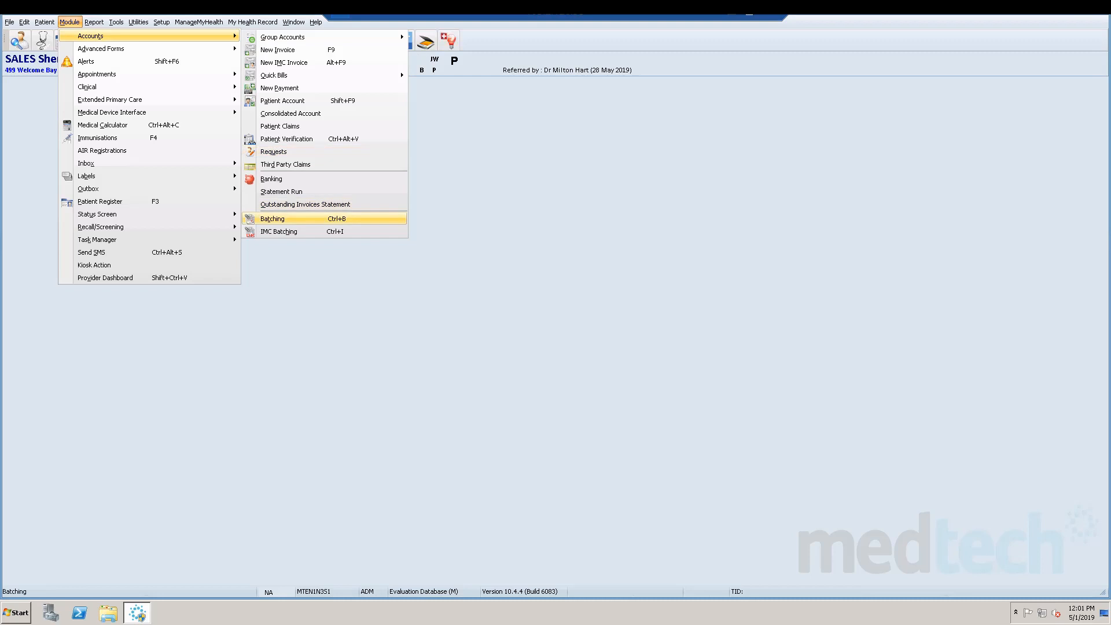
pyautogui.press('Return')
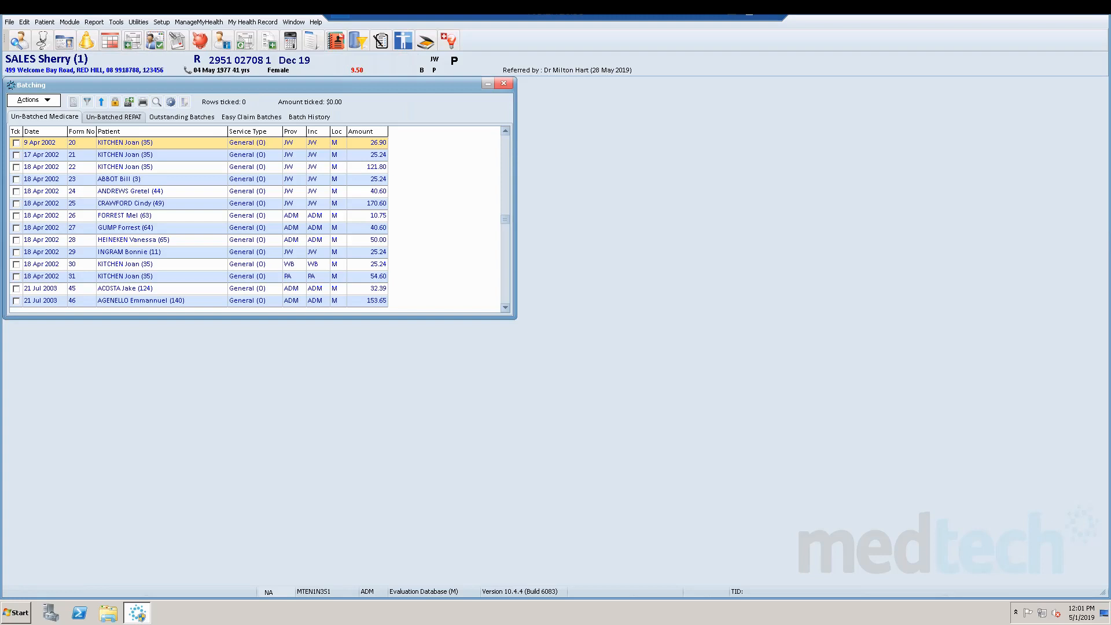
pyautogui.click(113, 117)
pyautogui.click(182, 117)
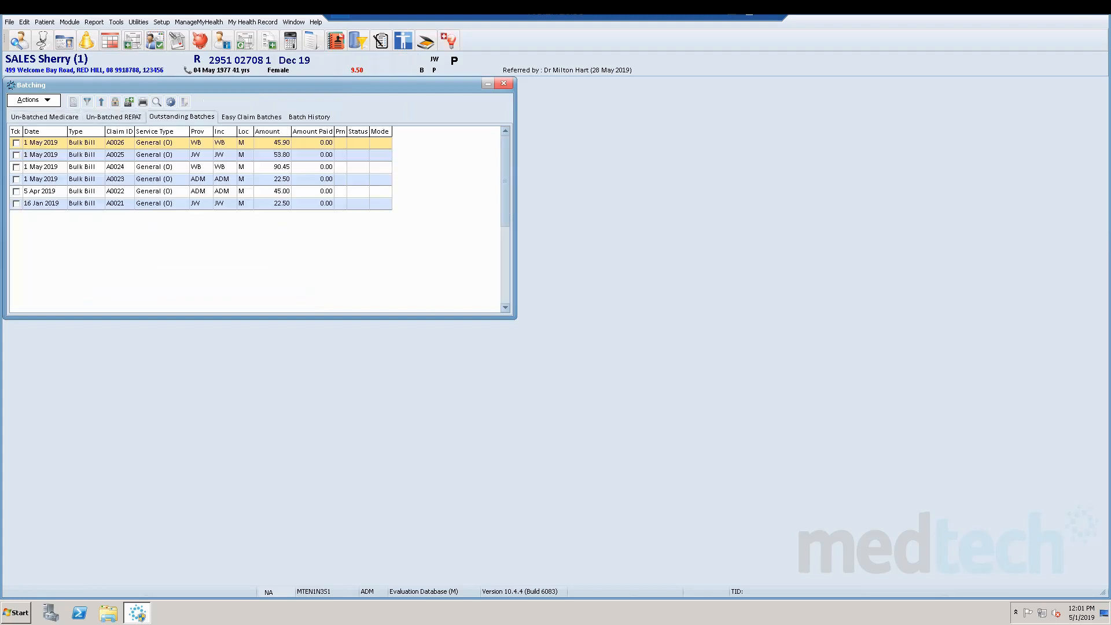
pyautogui.click(251, 117)
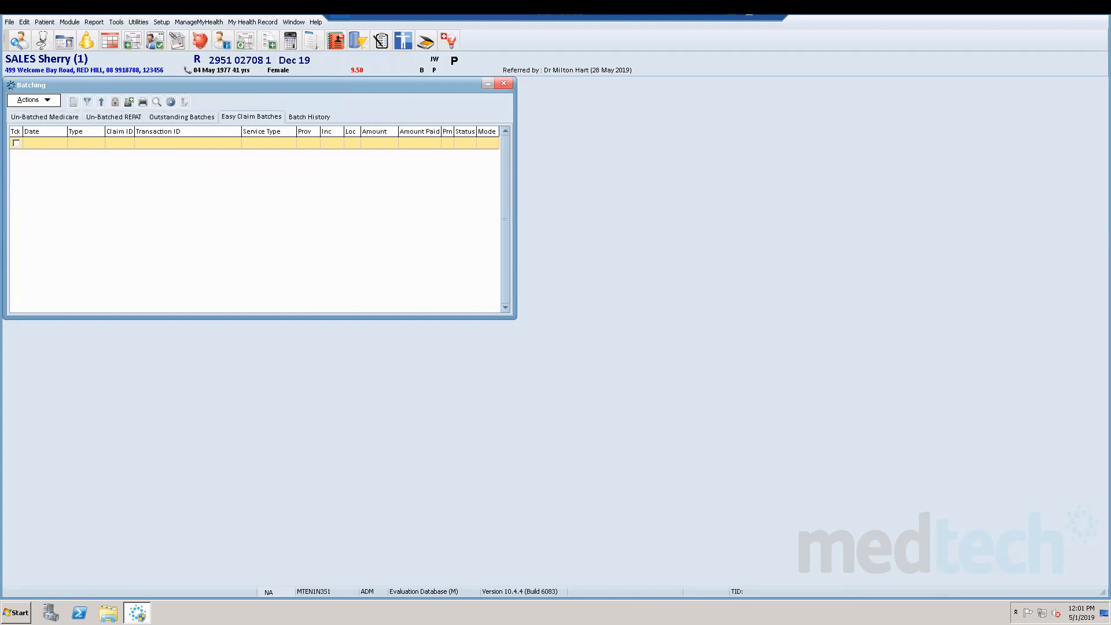
pyautogui.click(309, 117)
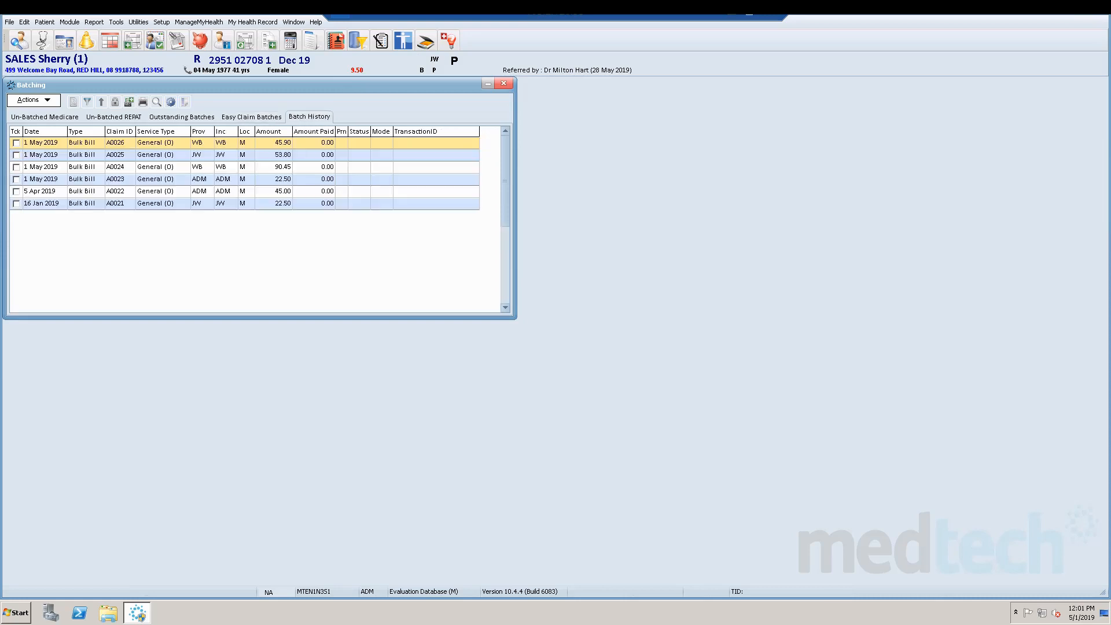
pyautogui.click(503, 83)
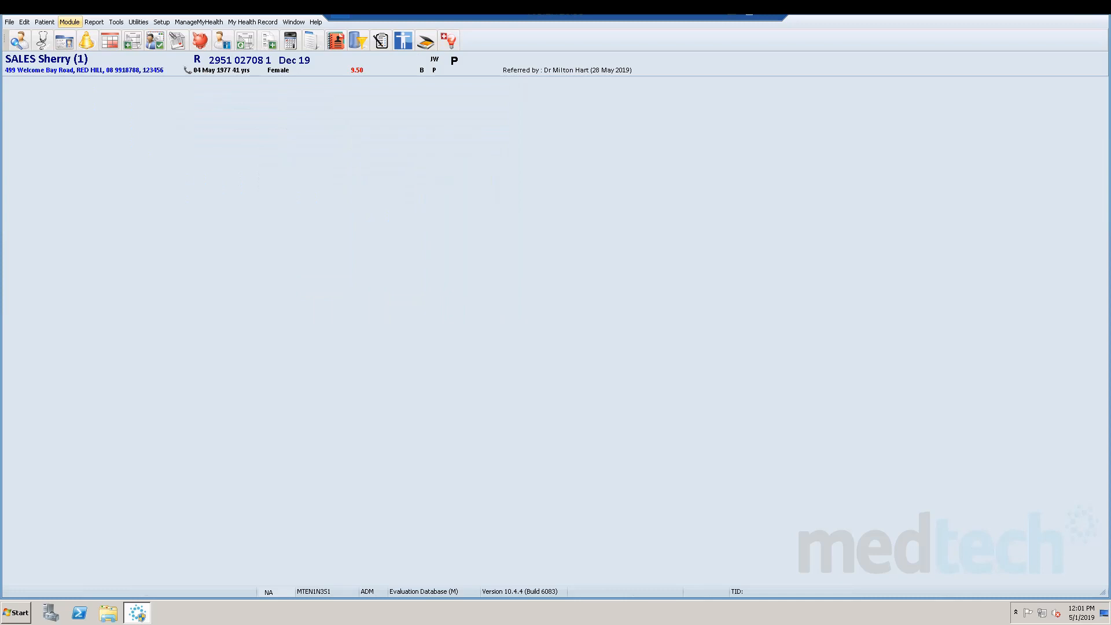
# Open IMC Batching to examine the unbatched IMC claims and the IMC batches.
pyautogui.click(70, 22)
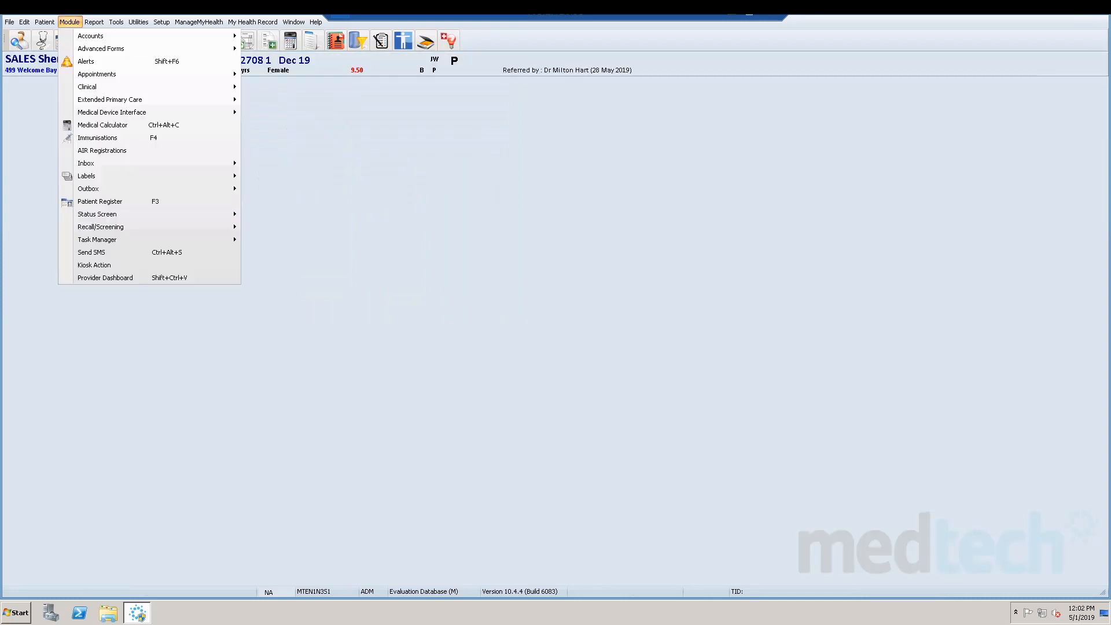
pyautogui.moveTo(90, 36)
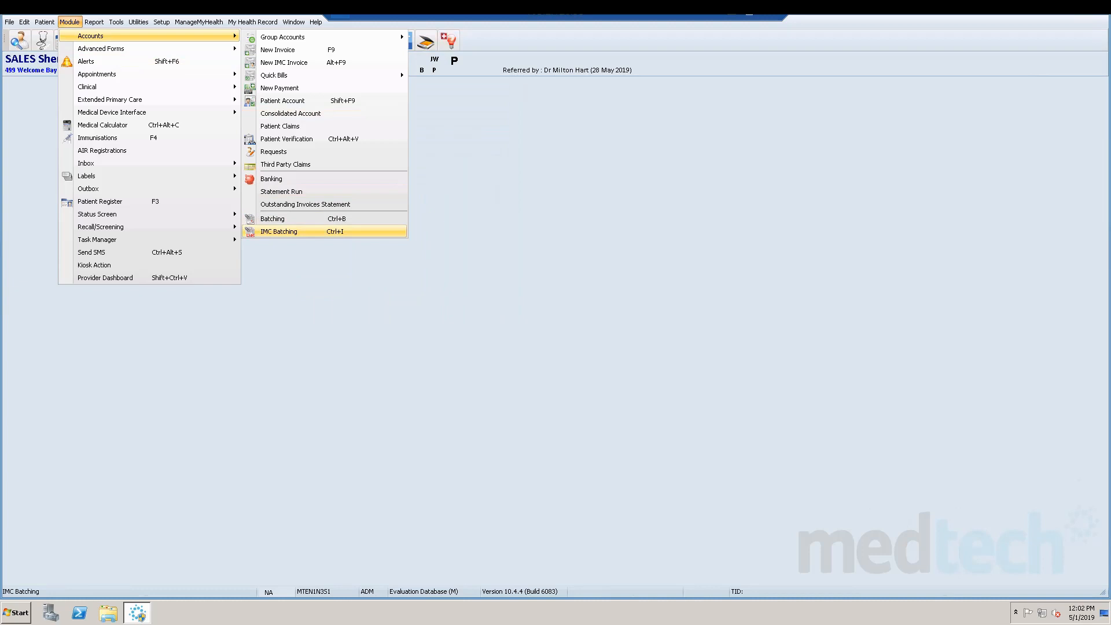
pyautogui.click(278, 232)
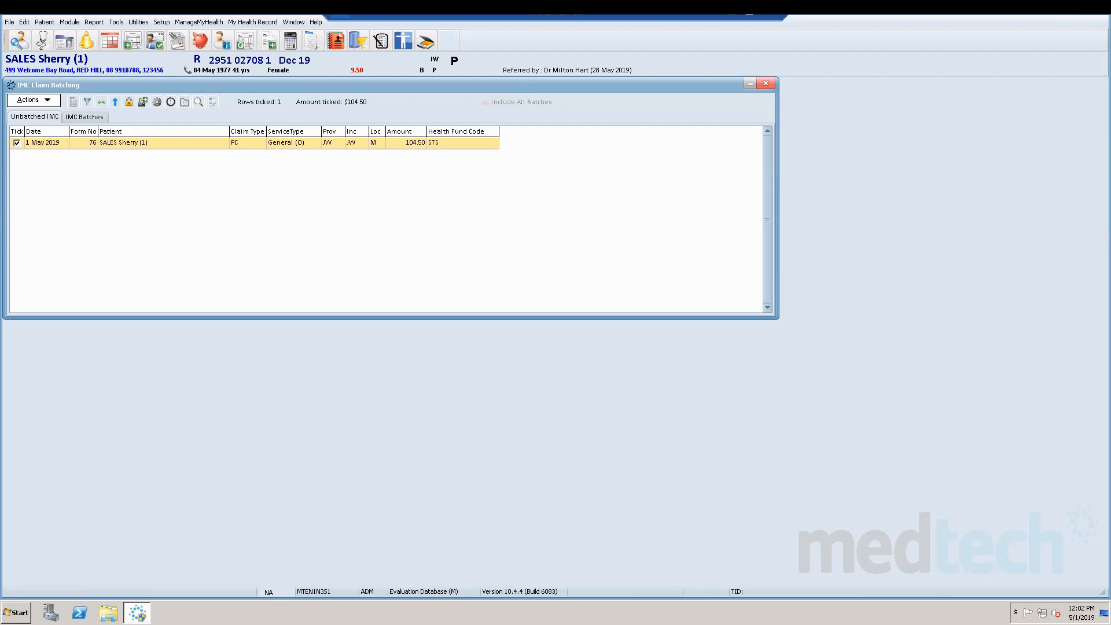
pyautogui.click(84, 116)
# Open the Medicare Australia Online Transmission Log over the IMC batching window, examine its entries and close it.
pyautogui.click(448, 41)
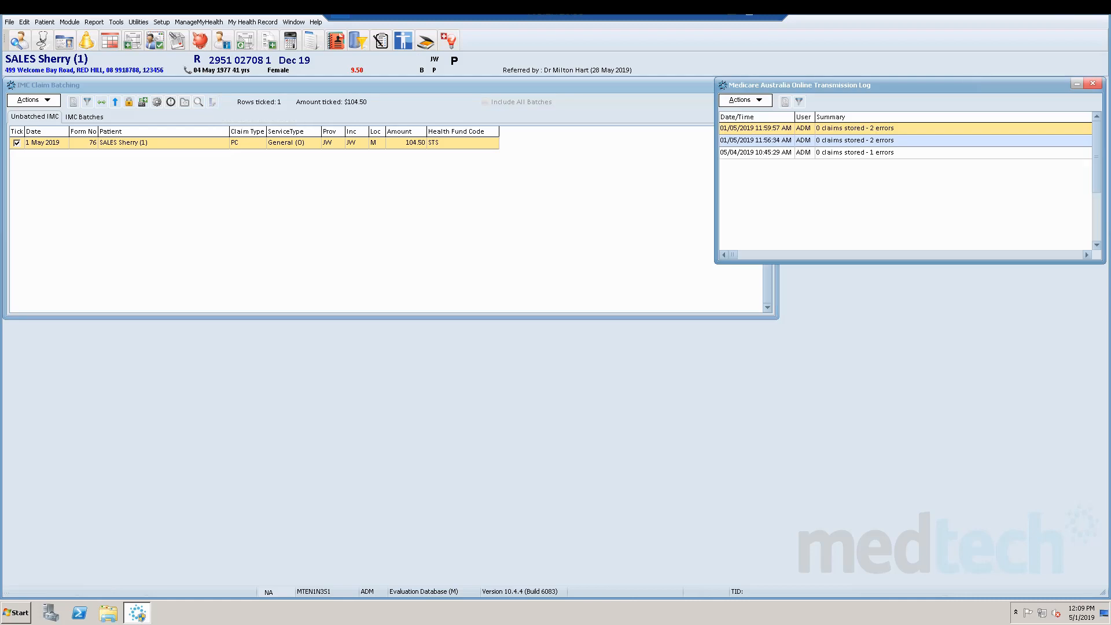
pyautogui.moveTo(902, 85); pyautogui.dragTo(679, 125)
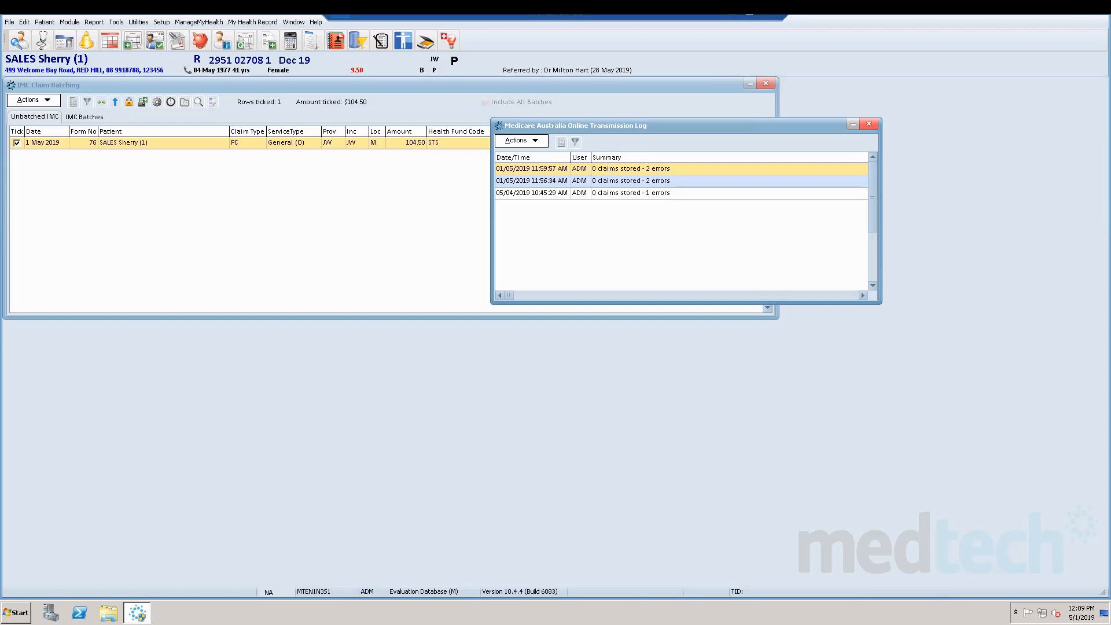
pyautogui.press('Escape')
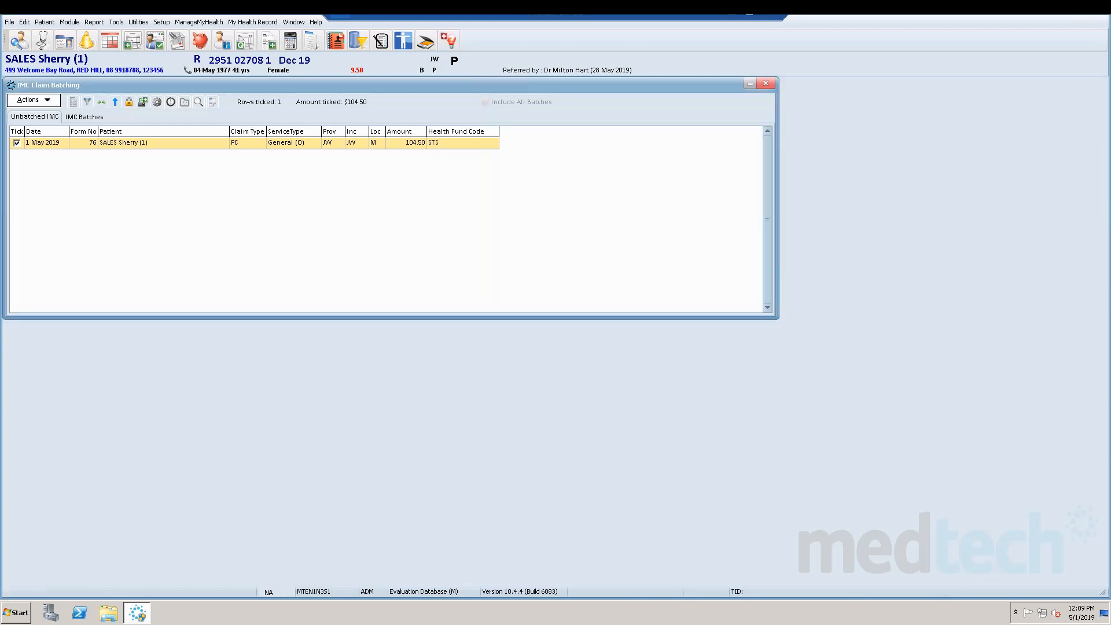